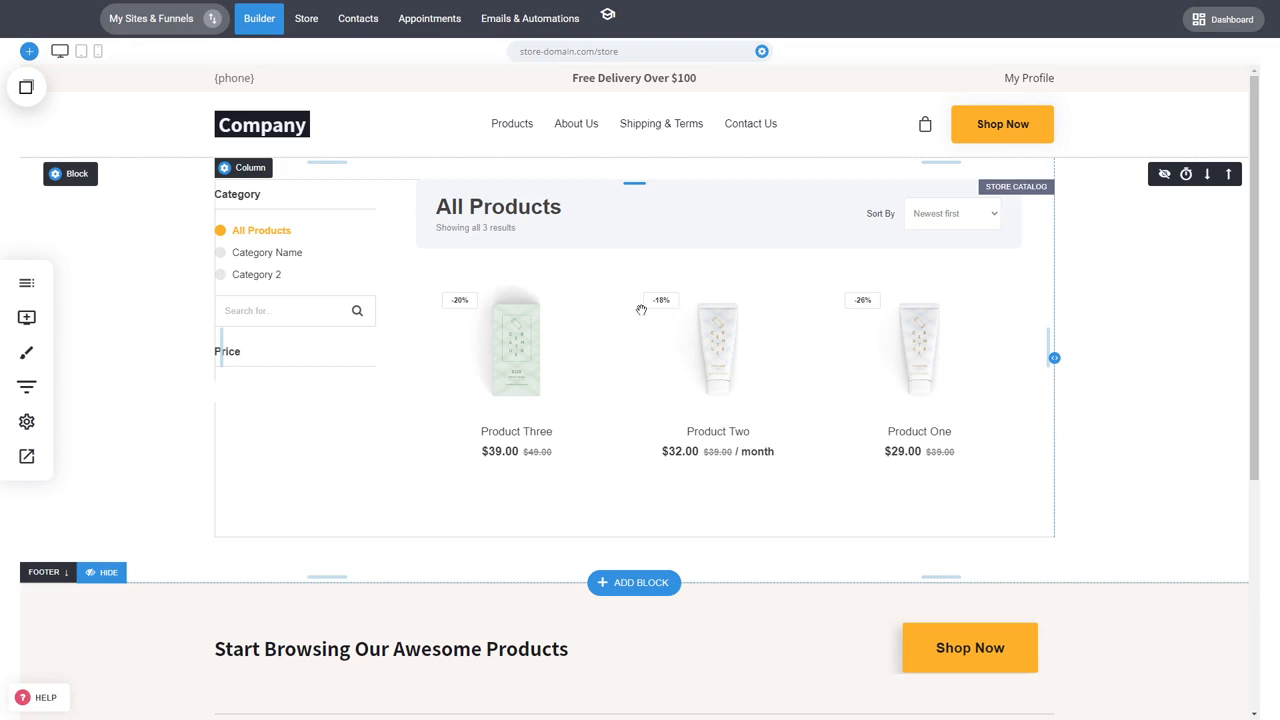
- Open the store catalog's settings and switch the product feed look to the third layout, with bordered product boxes
click(35, 289)
click(632, 344)
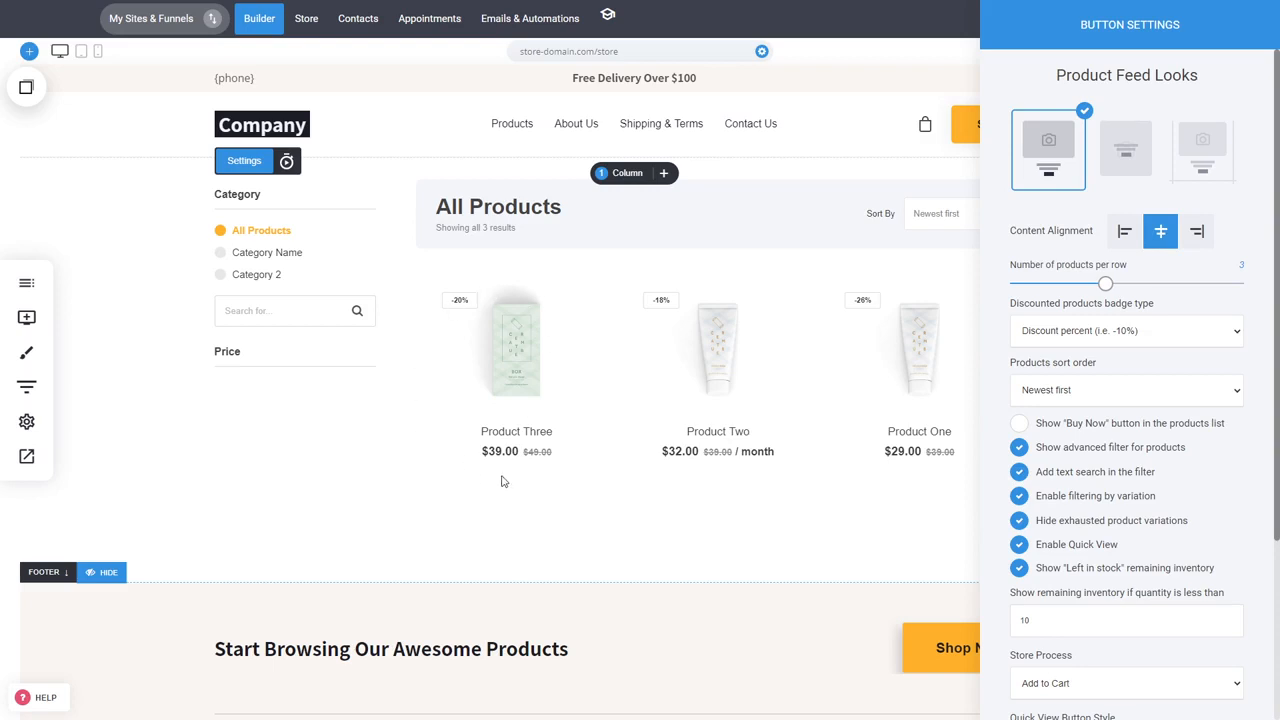
click(1126, 165)
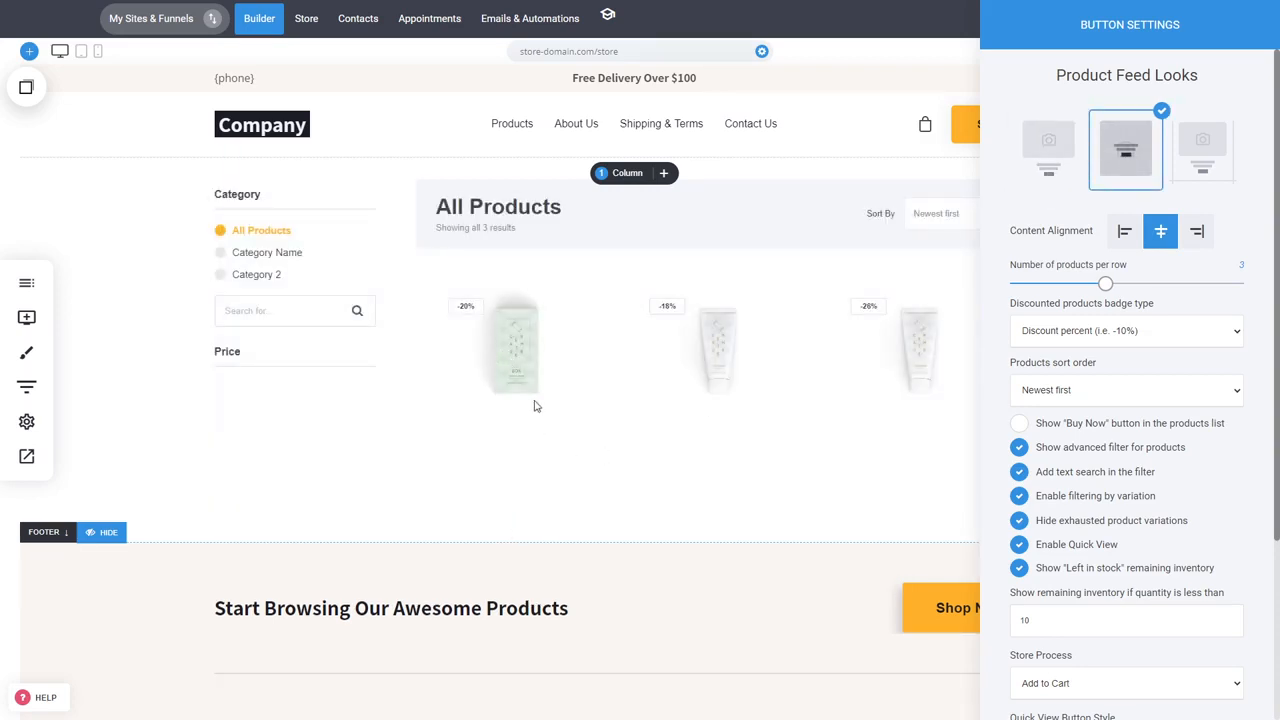
click(1203, 150)
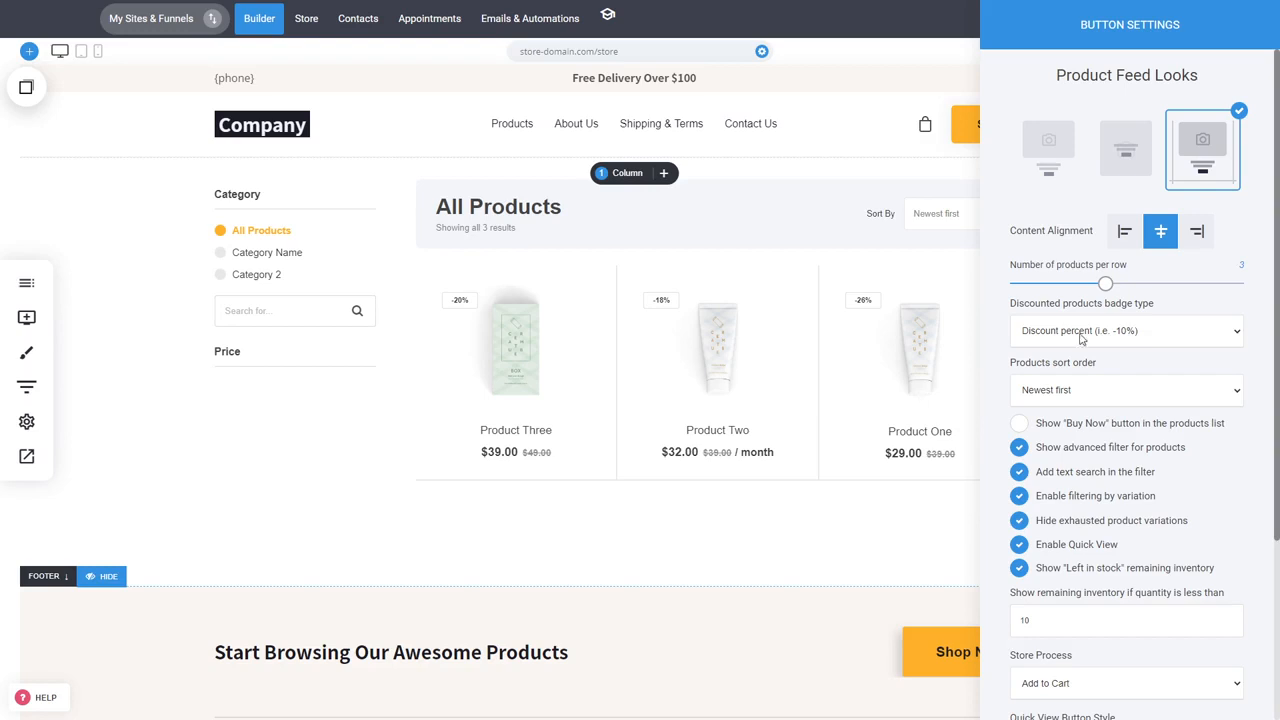
- Try left and right content alignment for the products, then restore the centre alignment
click(1123, 233)
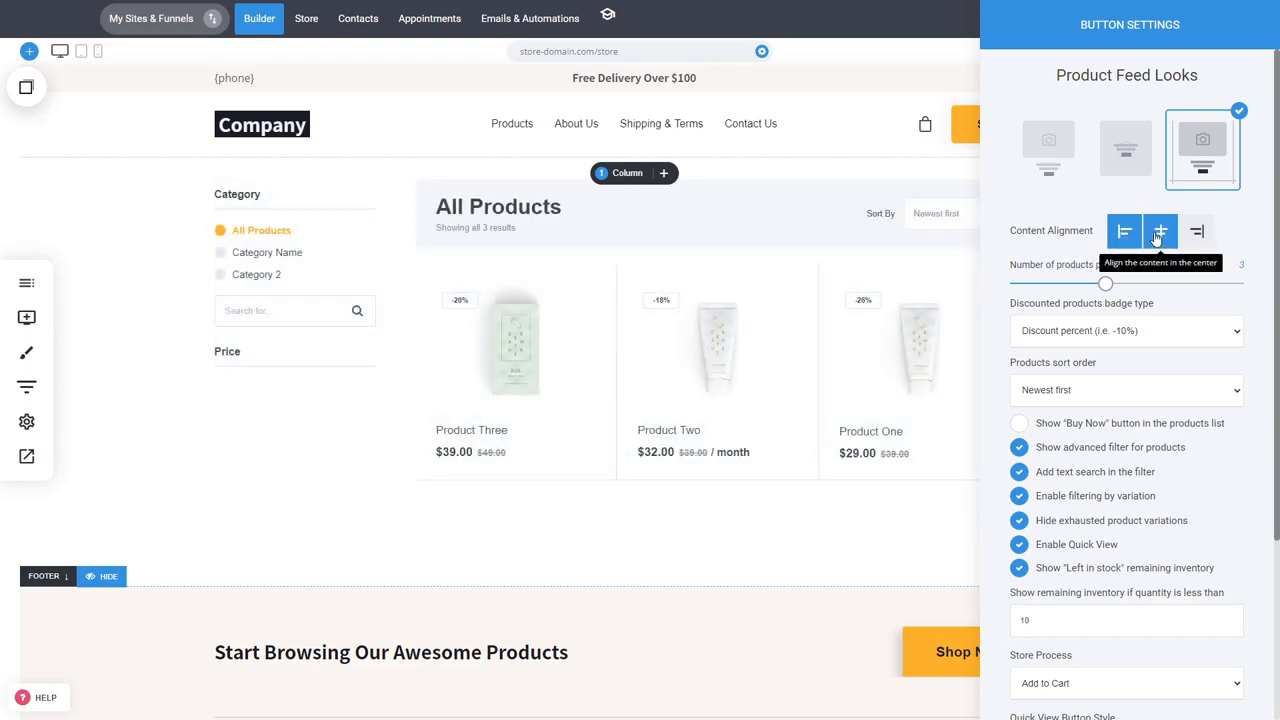
click(1158, 236)
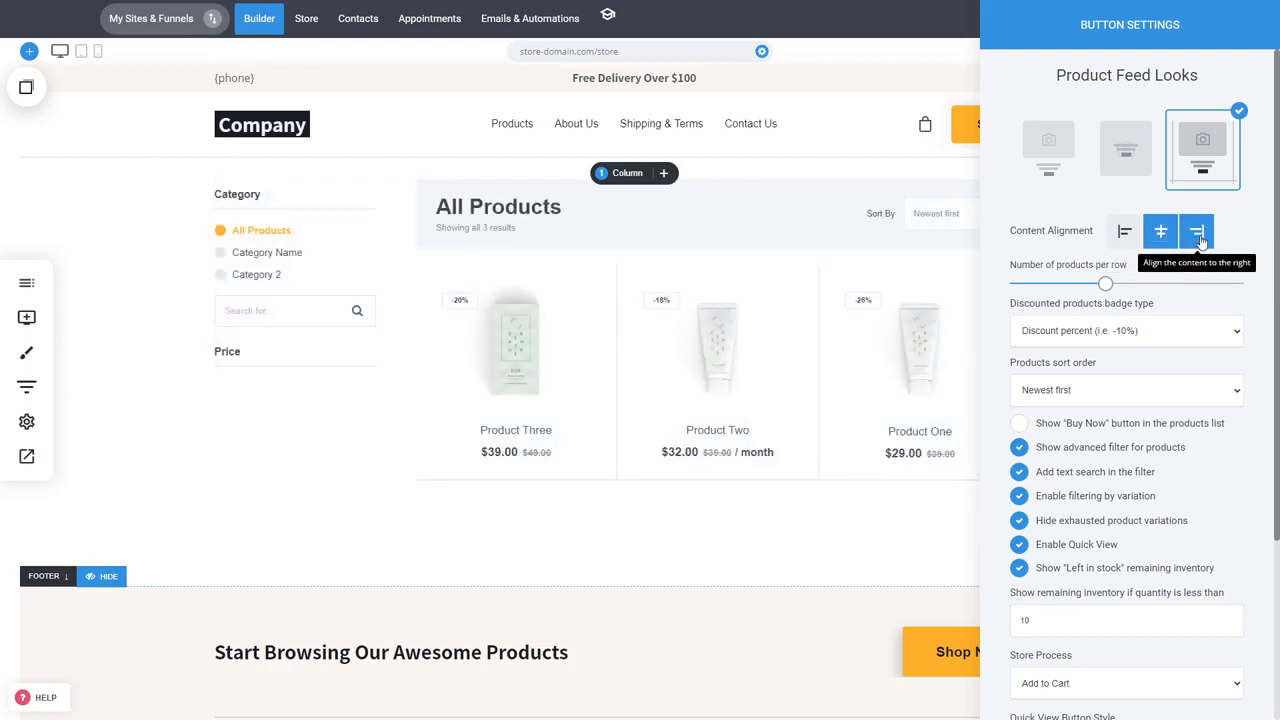
click(1200, 241)
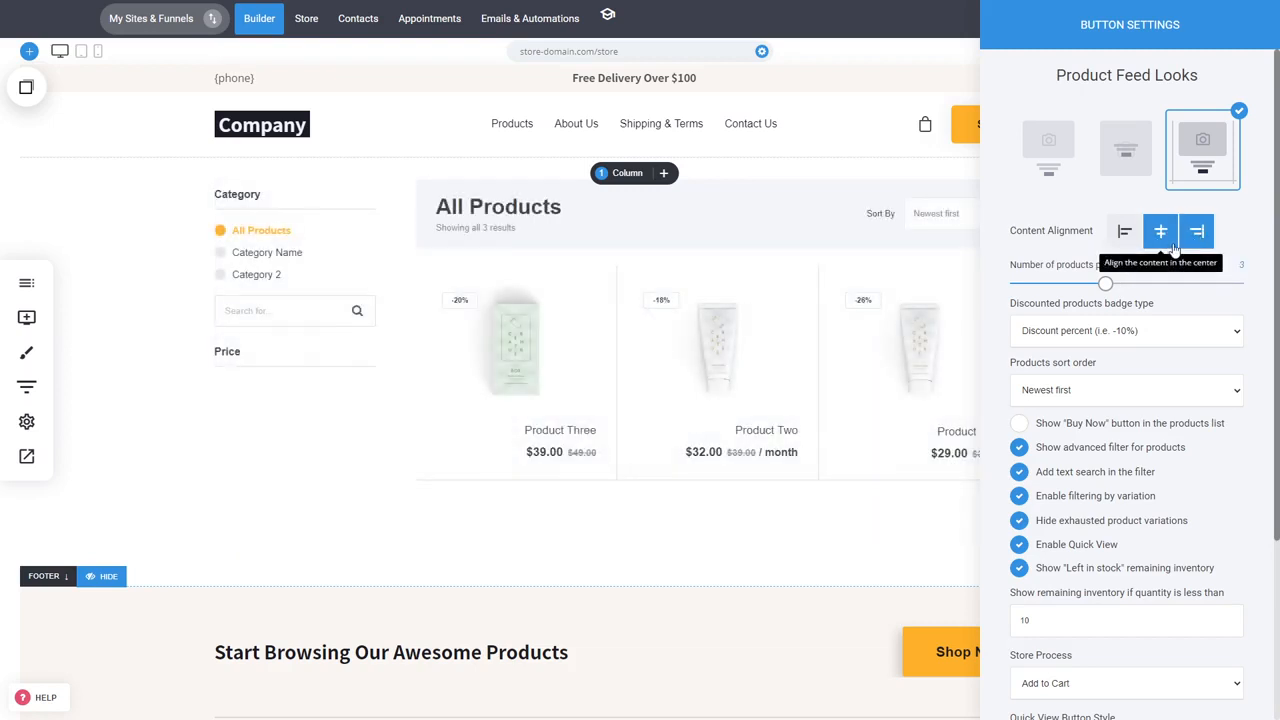
click(1173, 245)
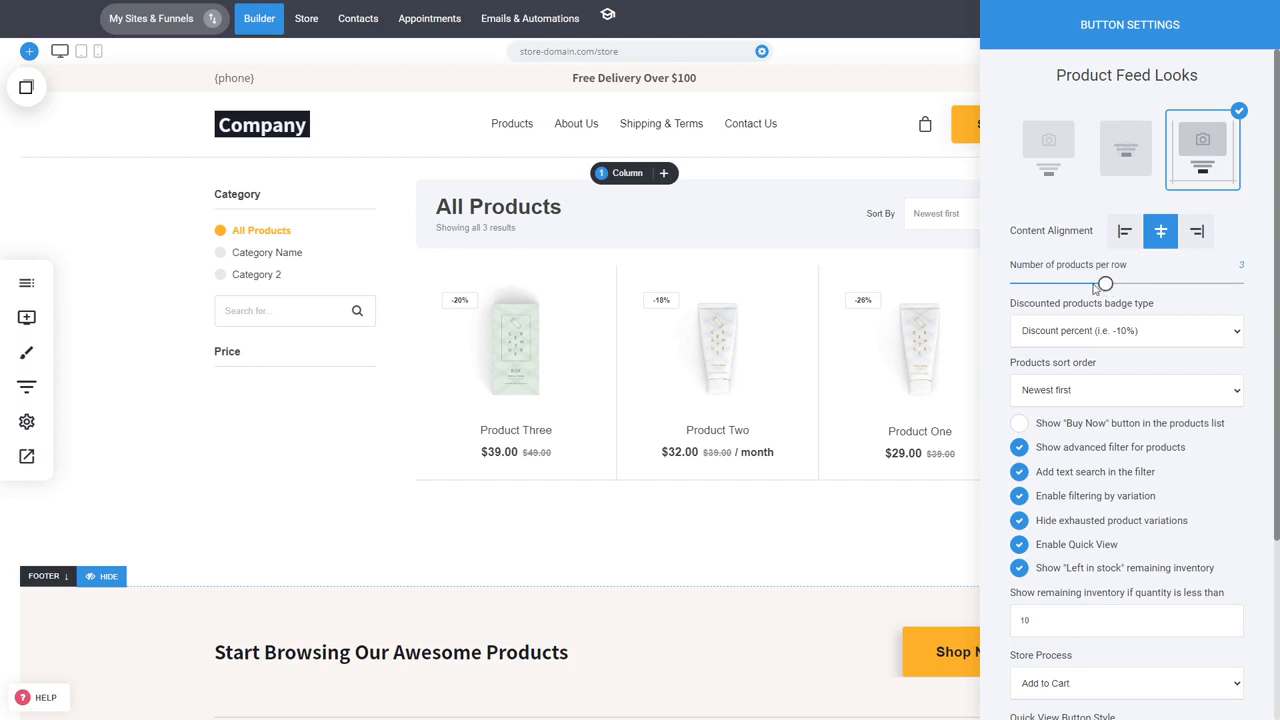
- Set the number of products per row to 2 and review the discount badge types, keeping Discount percent
drag(1104, 285, 1074, 290)
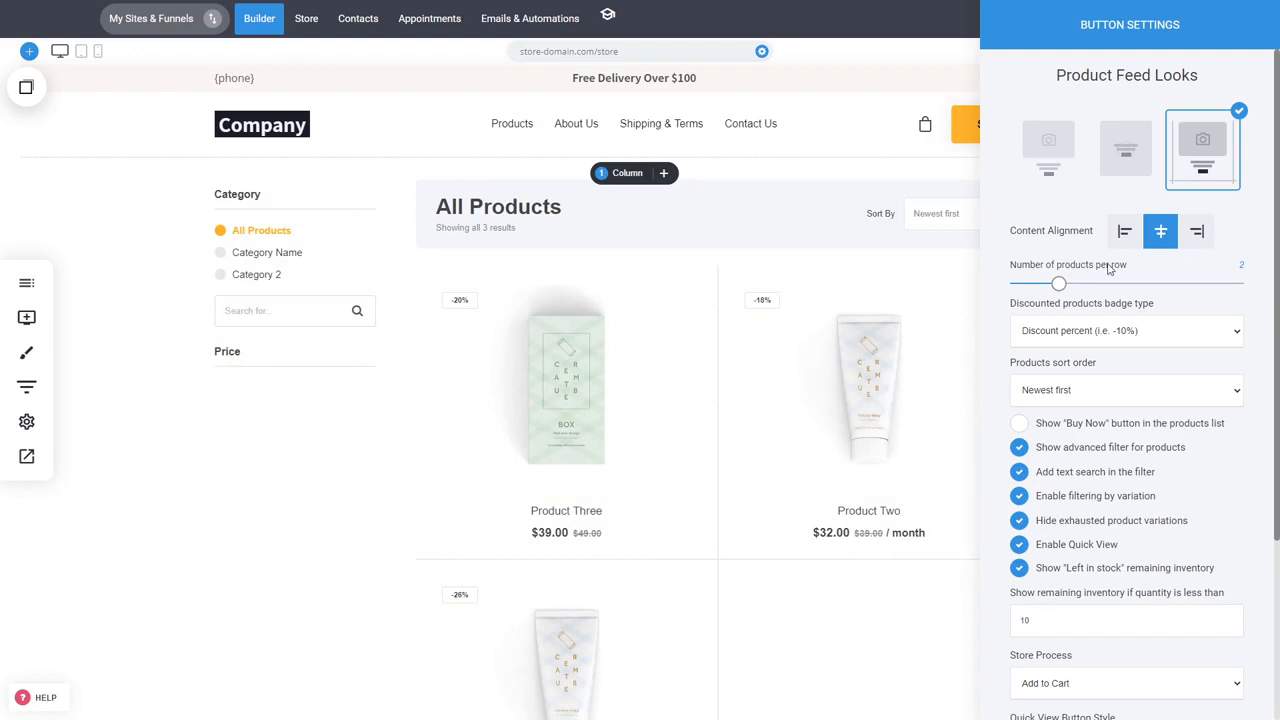
click(1134, 339)
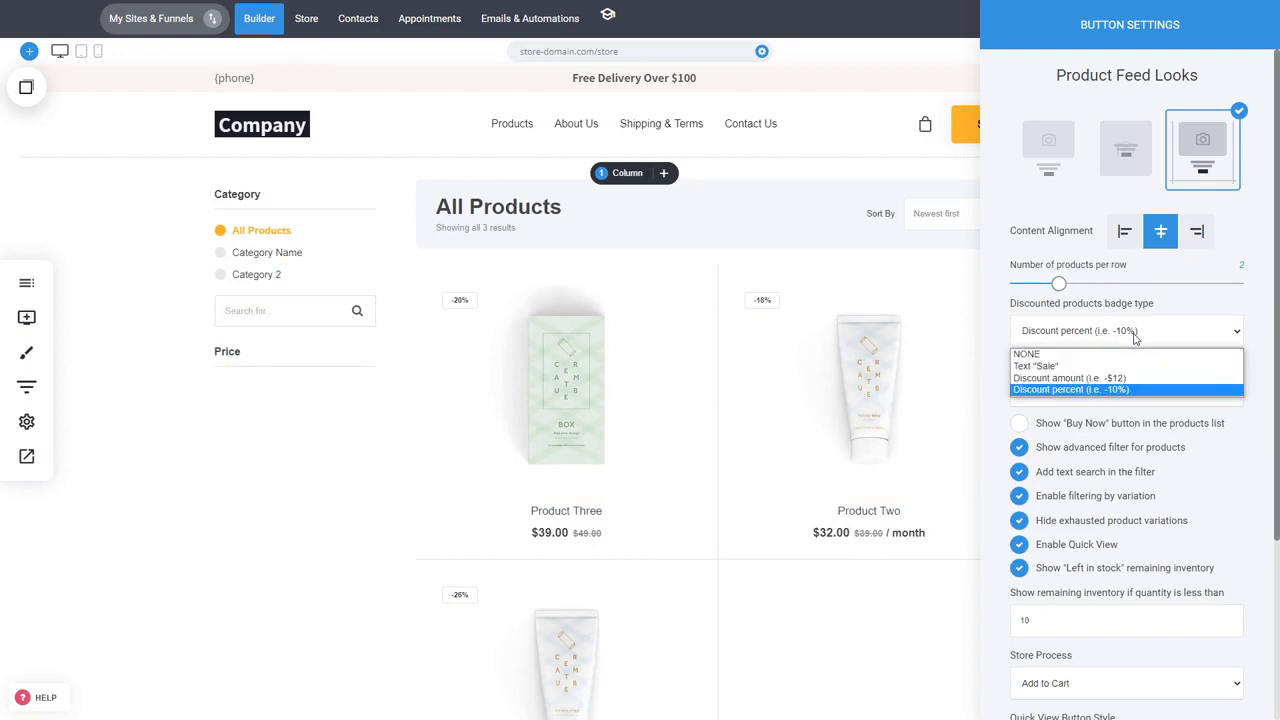
click(1135, 339)
click(1104, 341)
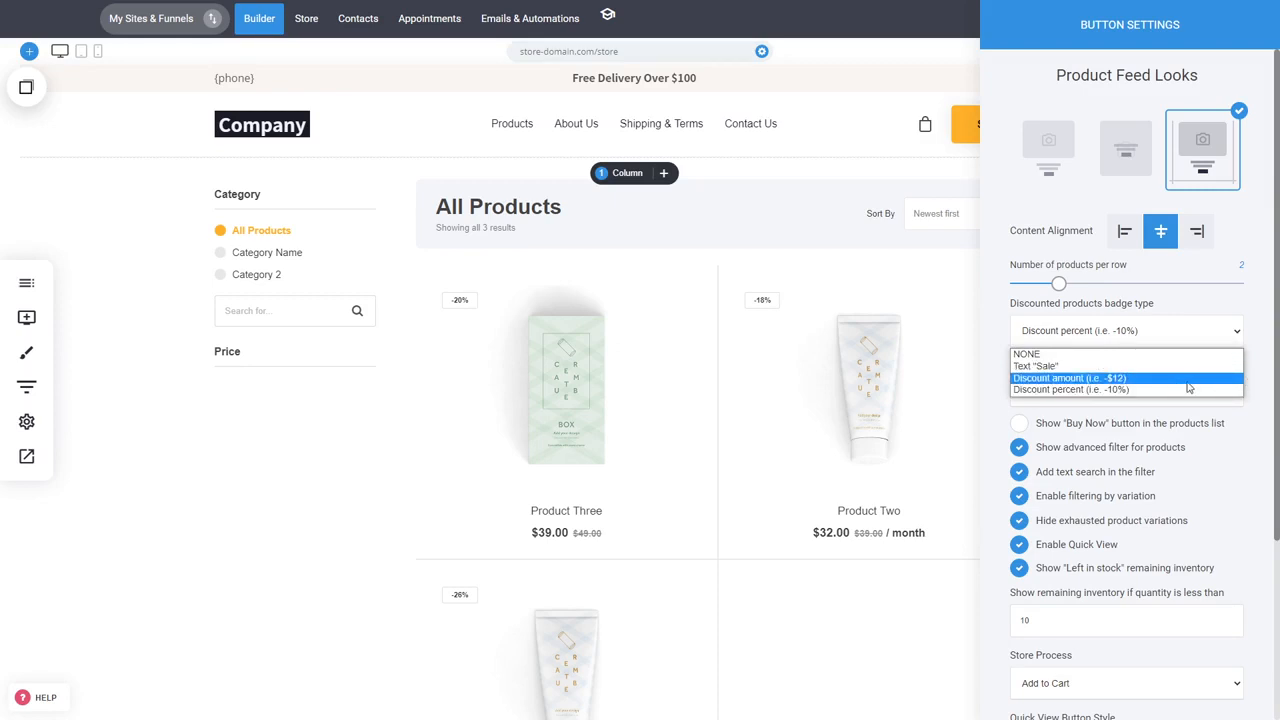
click(1263, 387)
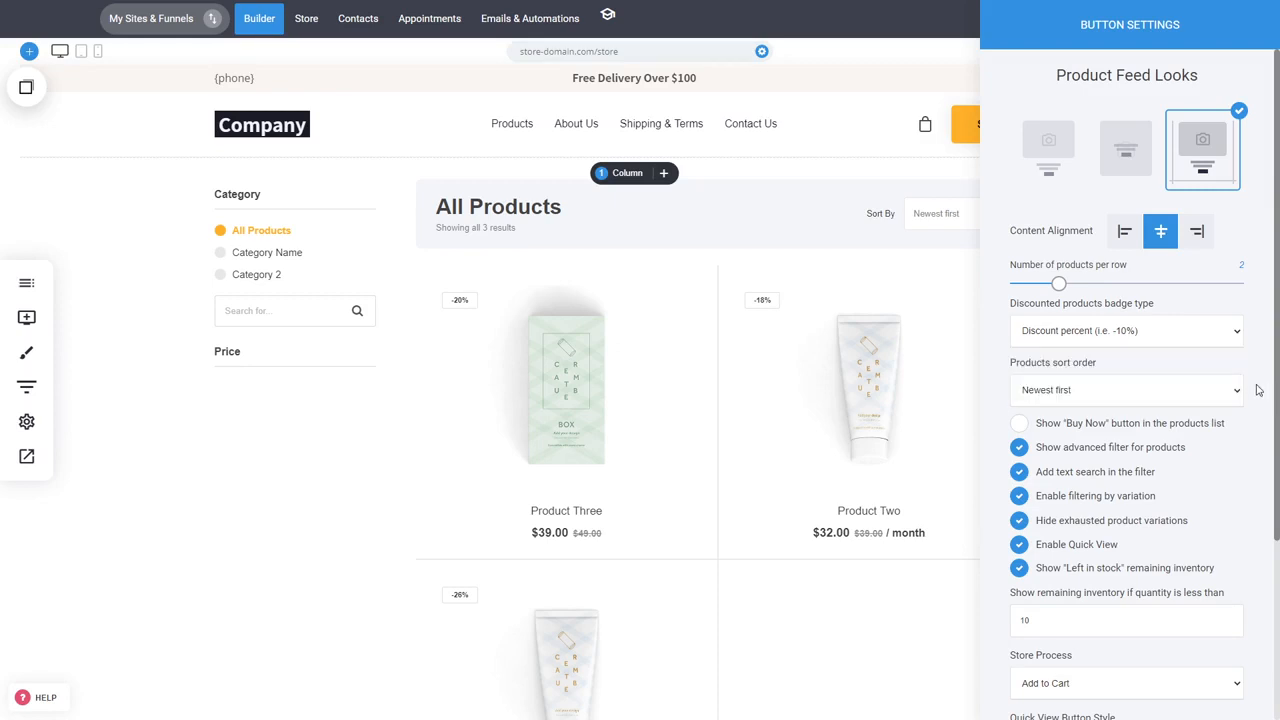
- Sort the products by Price low to high and show the "Buy Now" button in the products list
click(1209, 393)
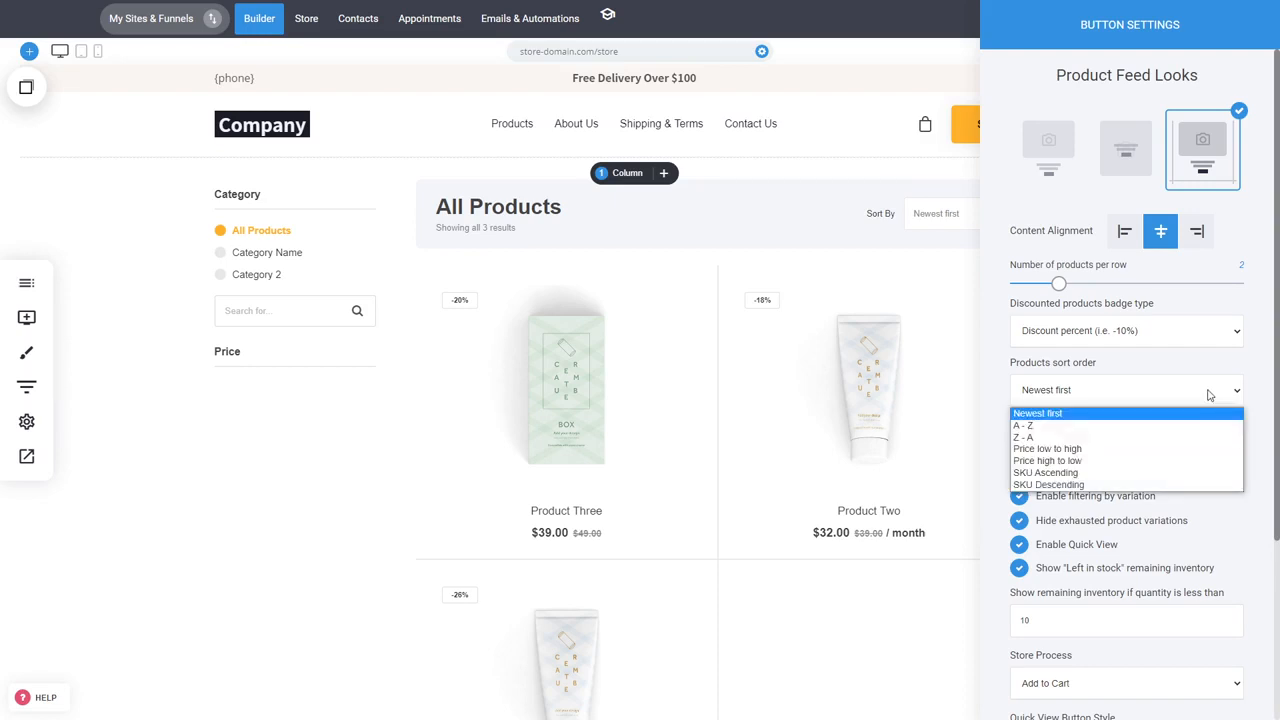
click(1060, 449)
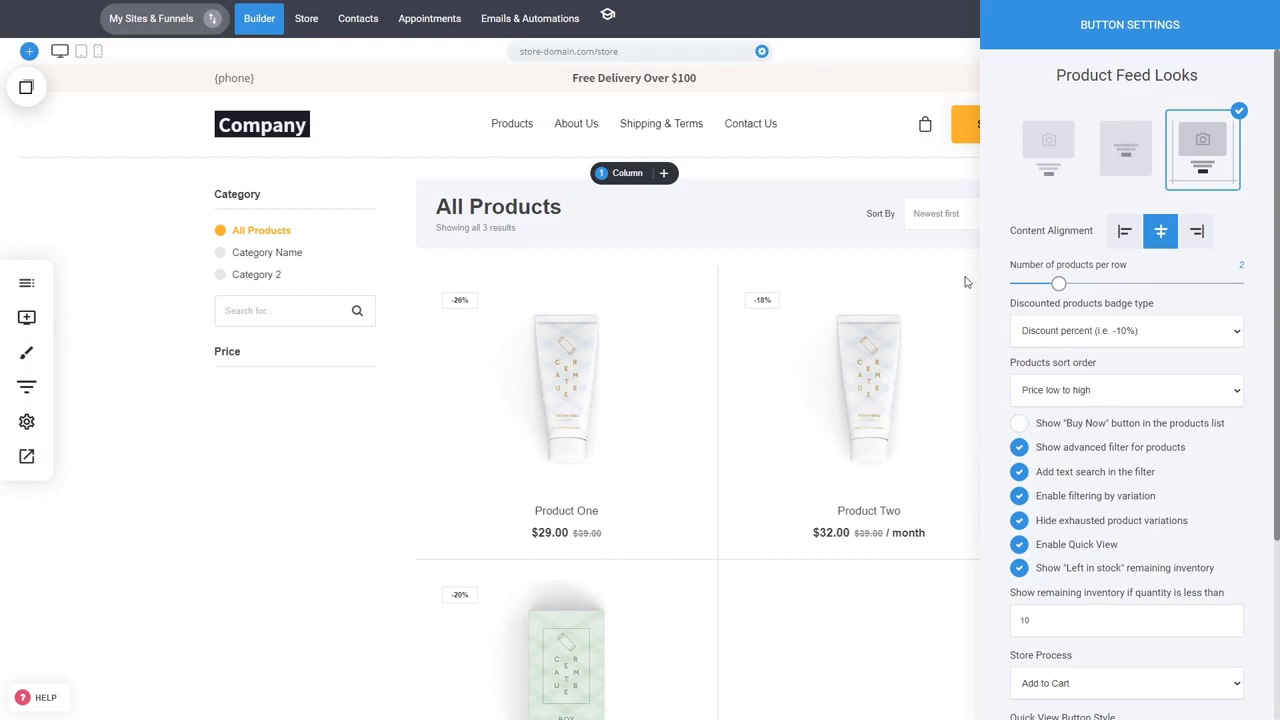
click(1095, 430)
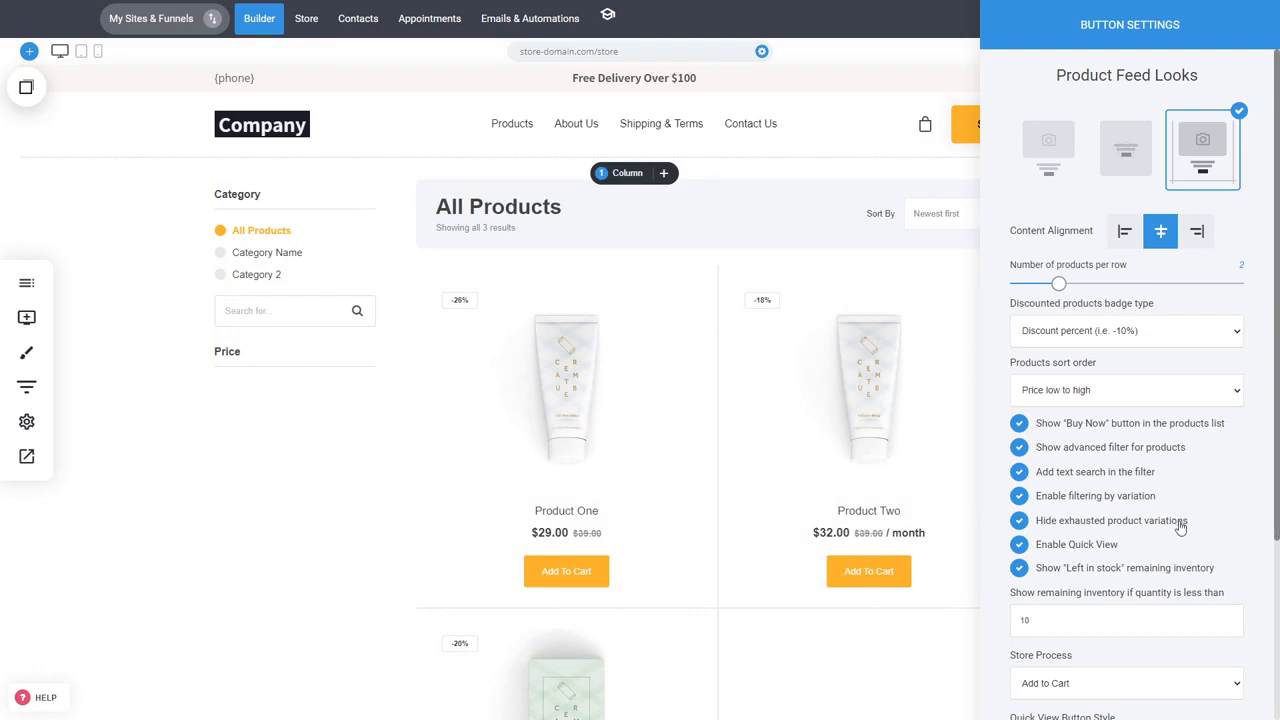
- Try the catalog without the filter's text search and without the advanced filter, turning each one back on
click(1106, 456)
click(1094, 480)
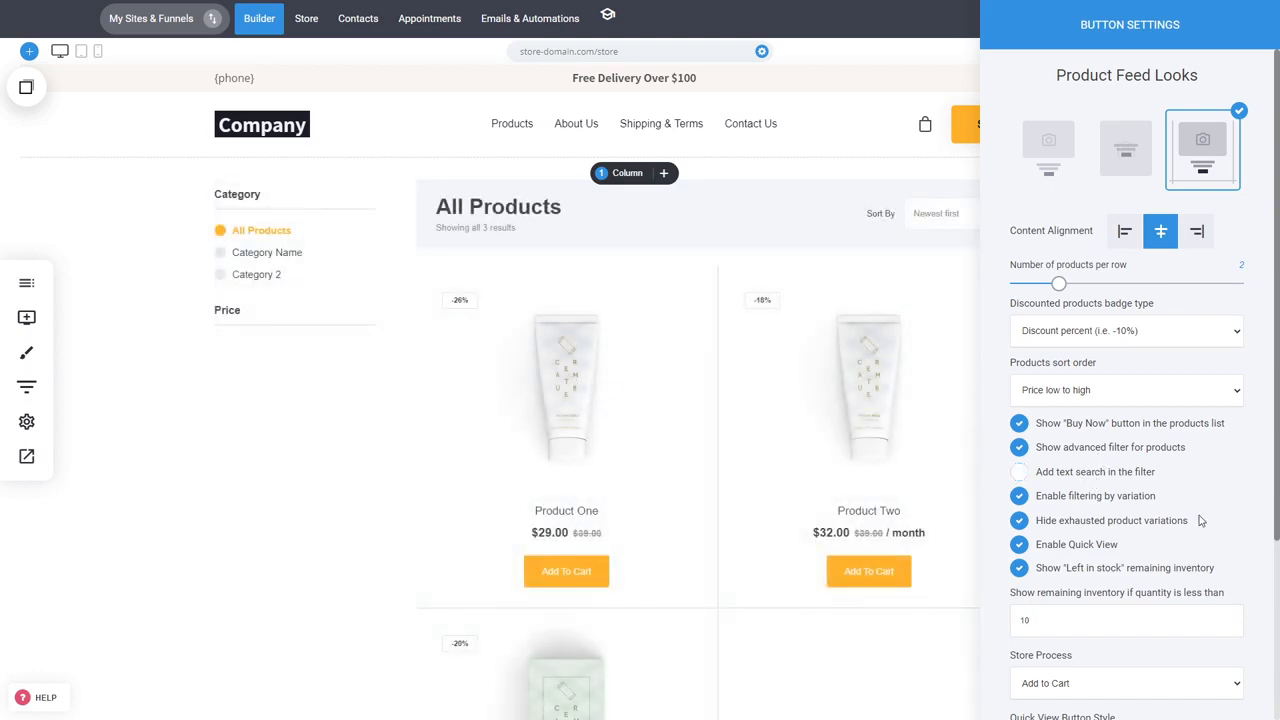
click(1130, 476)
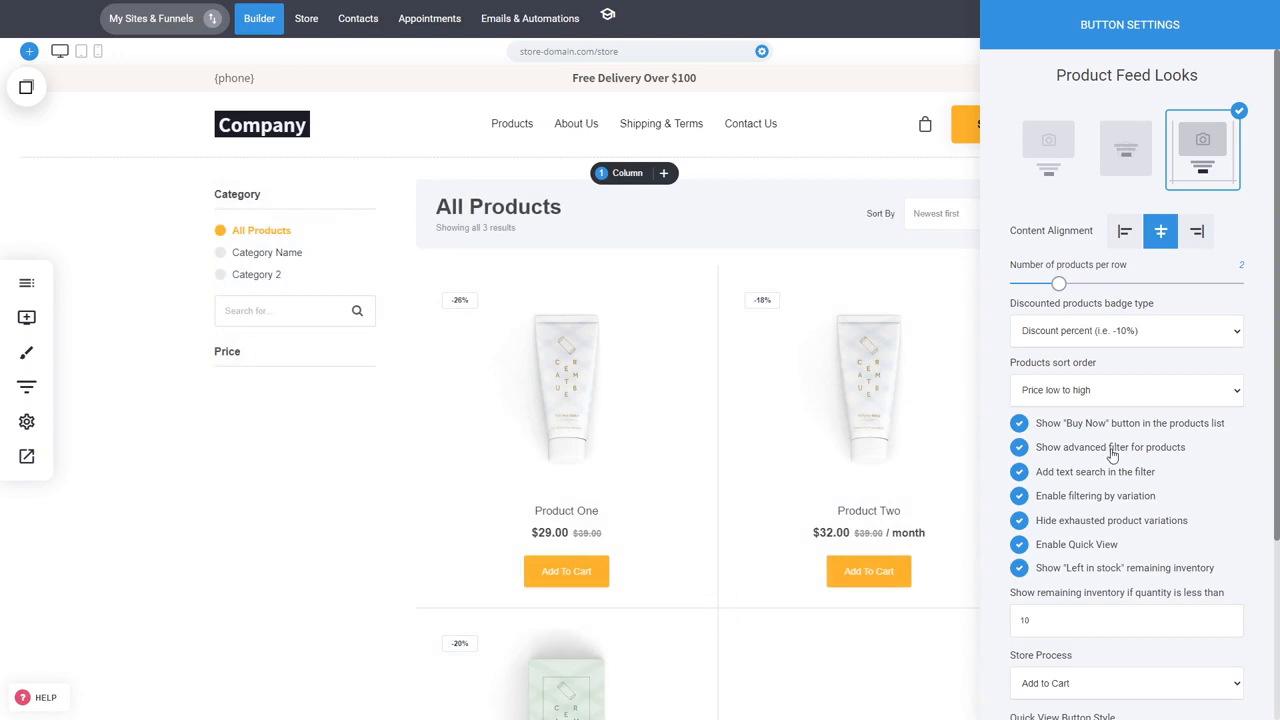
click(1112, 450)
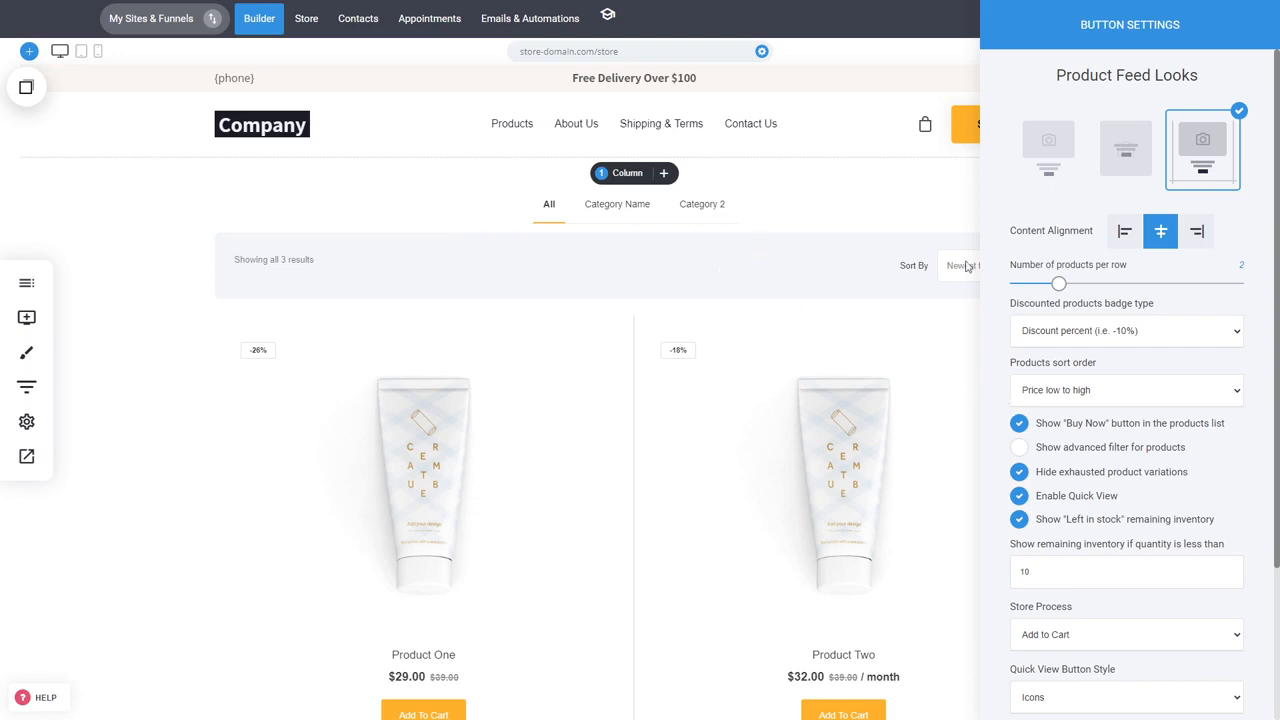
click(1108, 448)
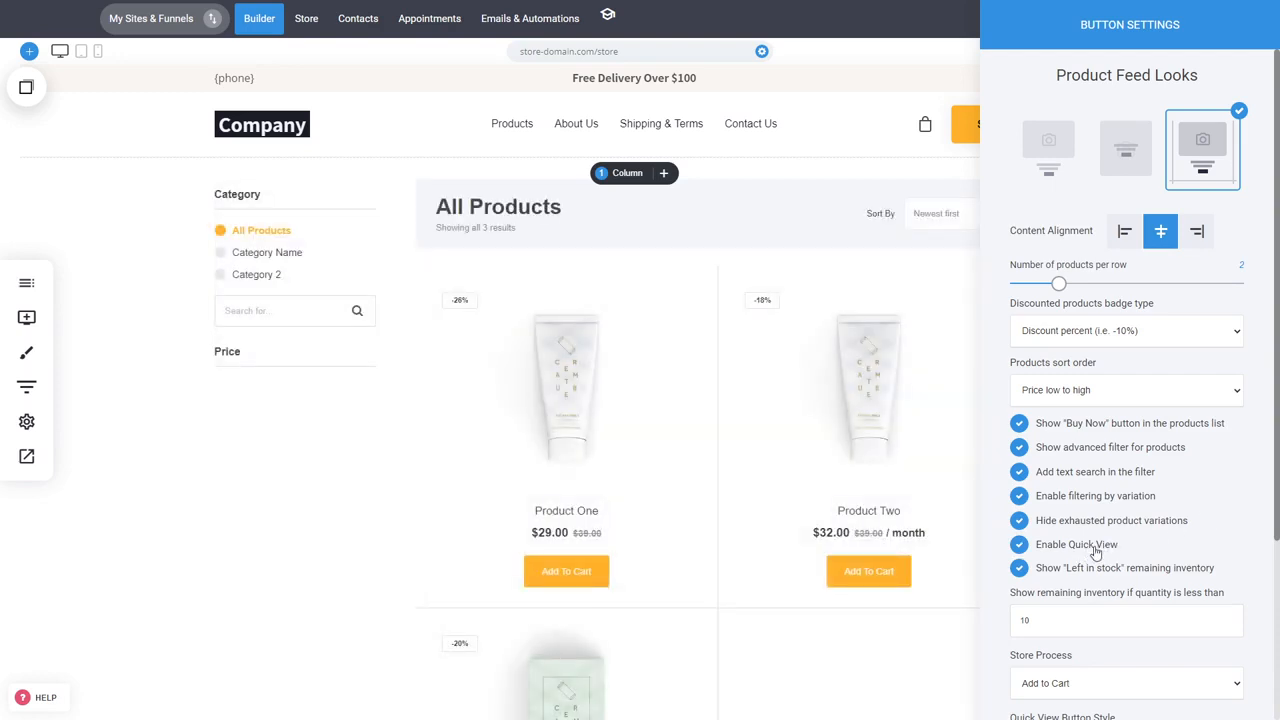
- Try Buy Now as the store process and switch it back to Add to Cart
scroll(1200, 528, down, 1)
scroll(1200, 528, down, 3)
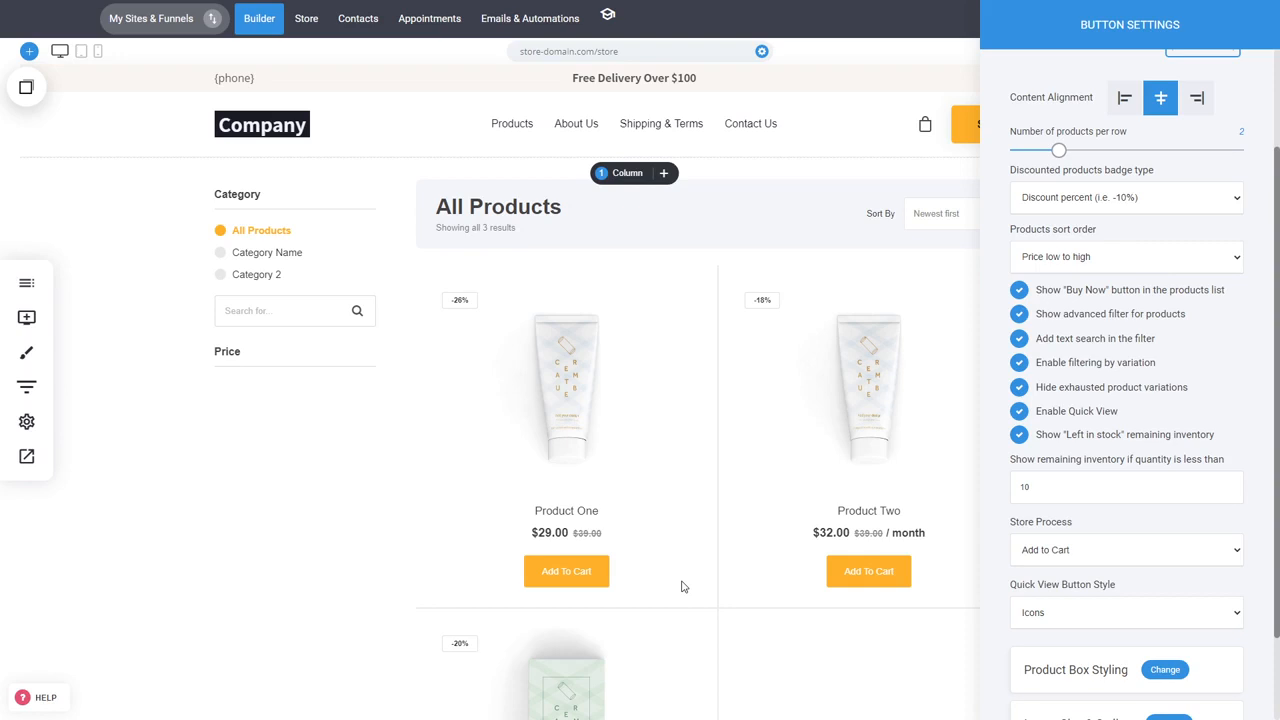
click(1083, 556)
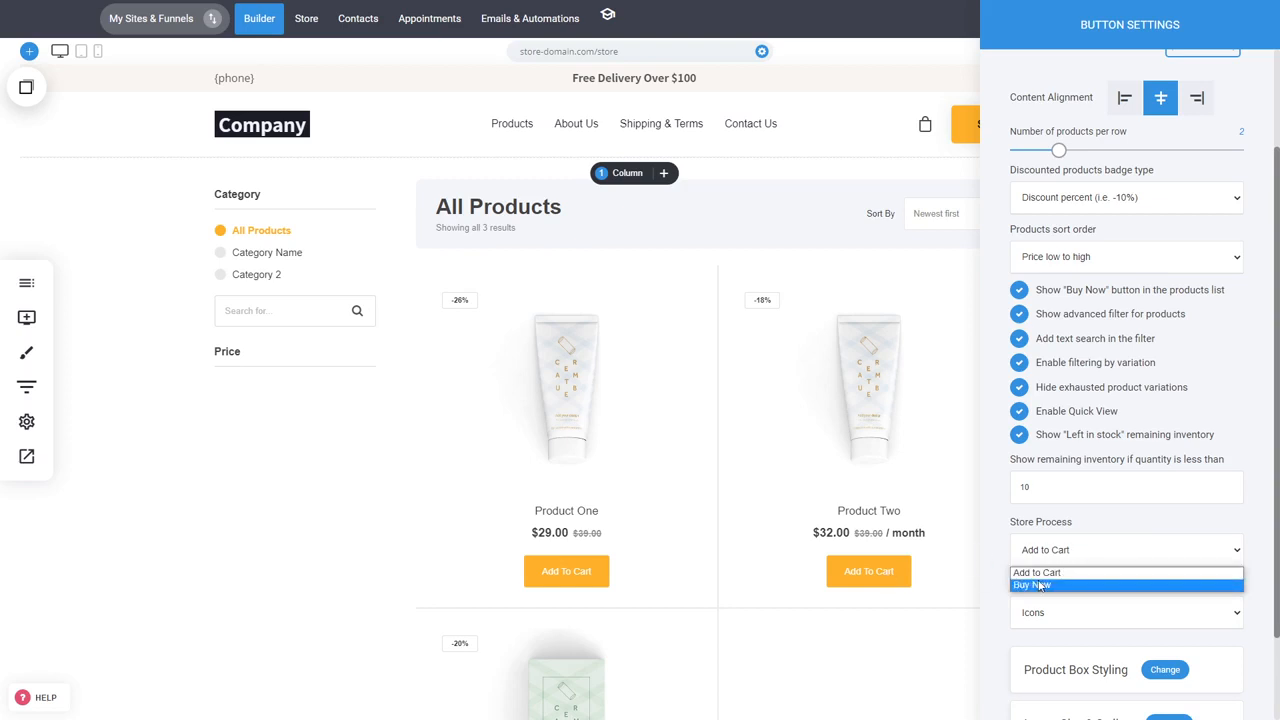
click(1040, 584)
click(1066, 560)
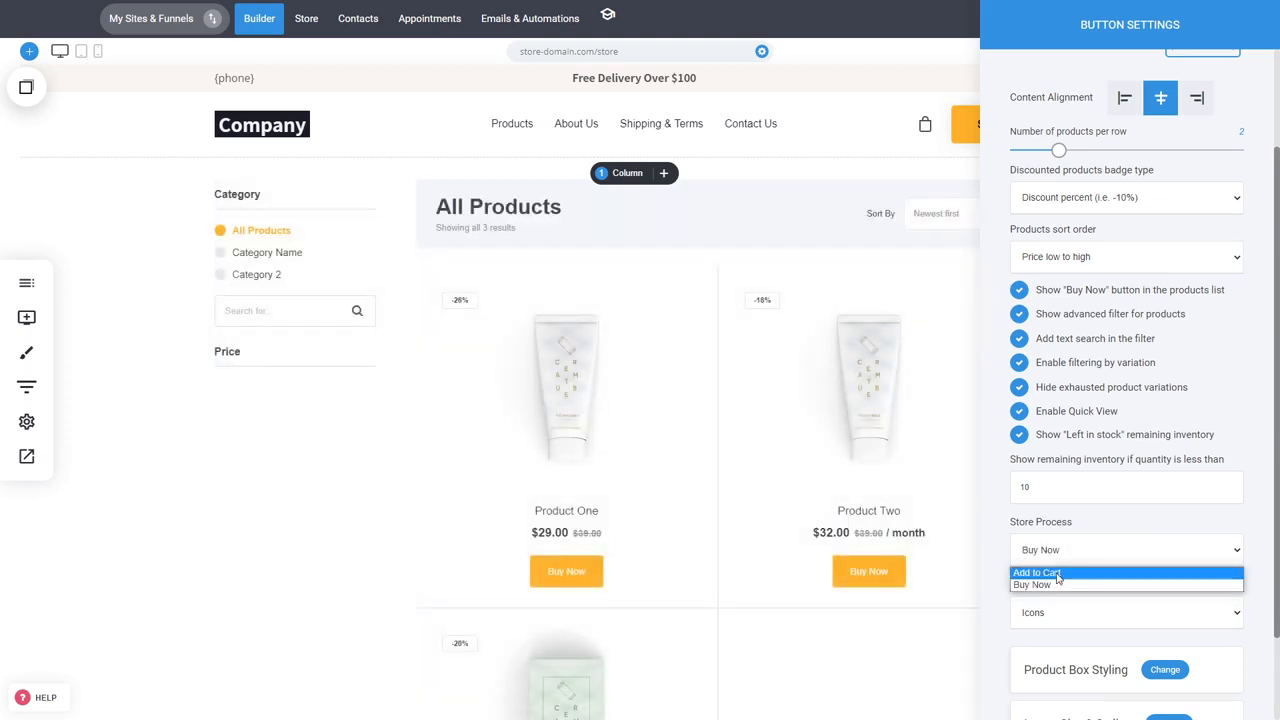
click(1058, 570)
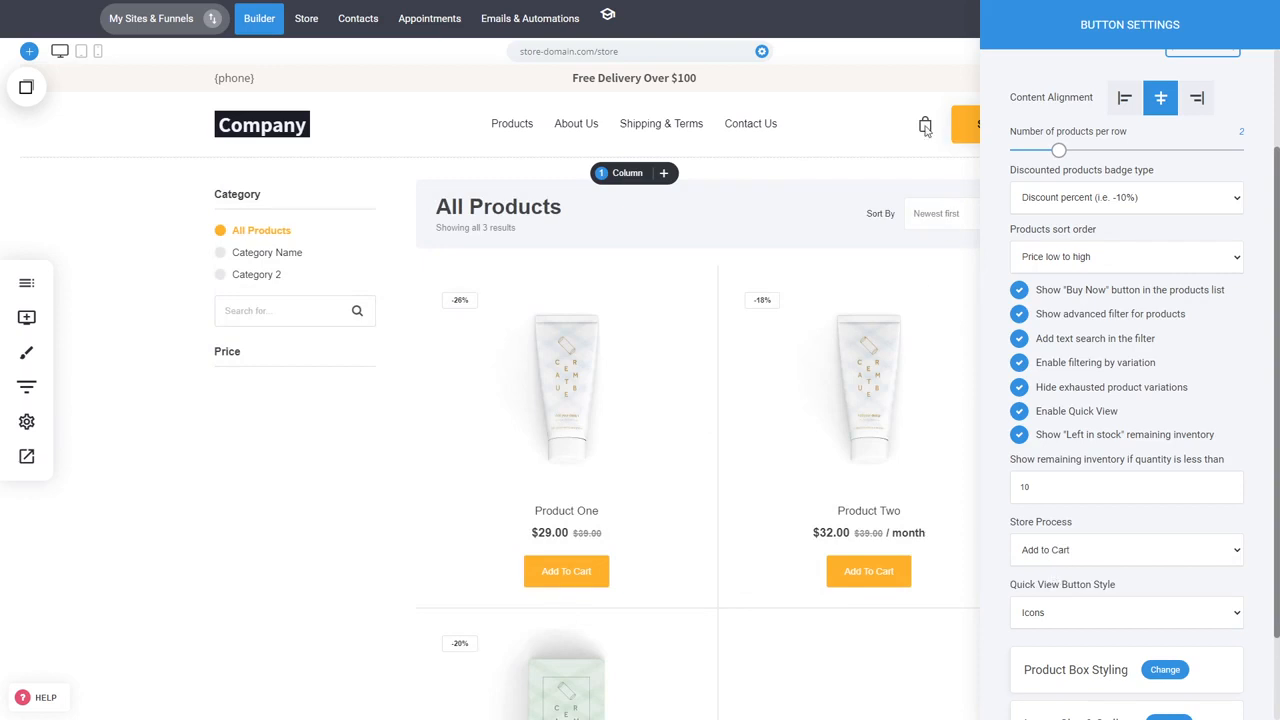
click(1093, 556)
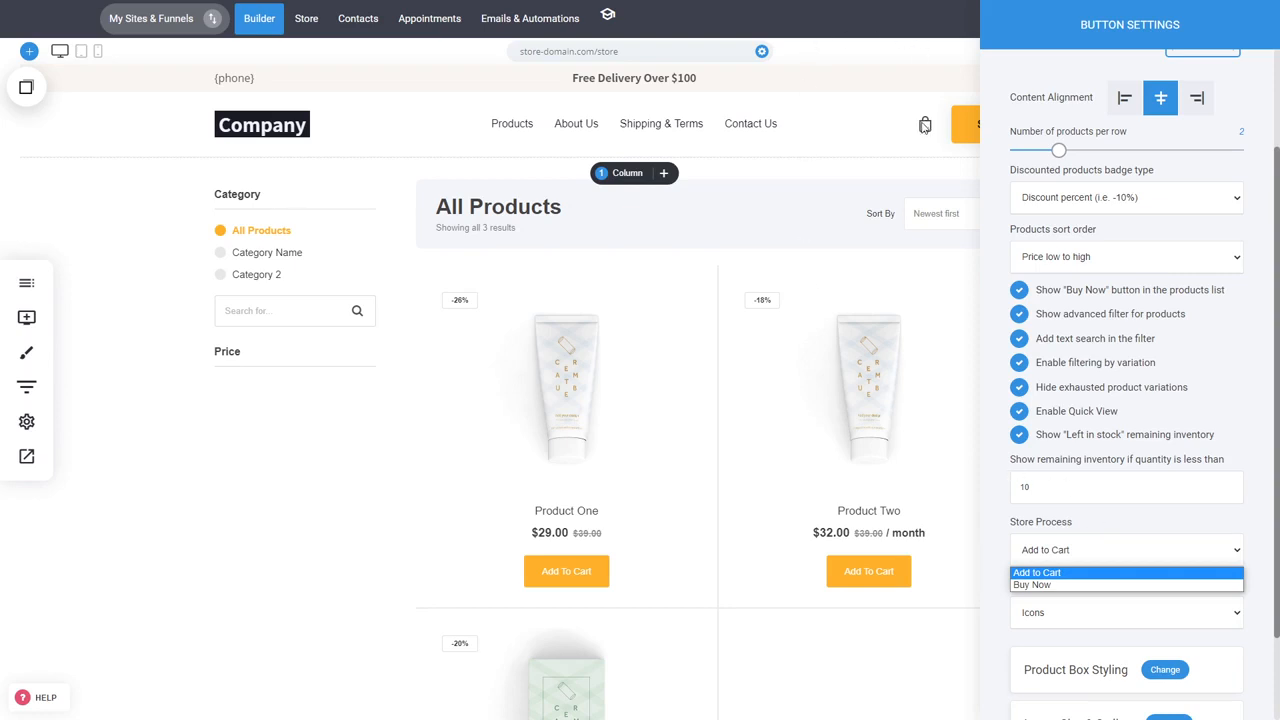
click(1090, 530)
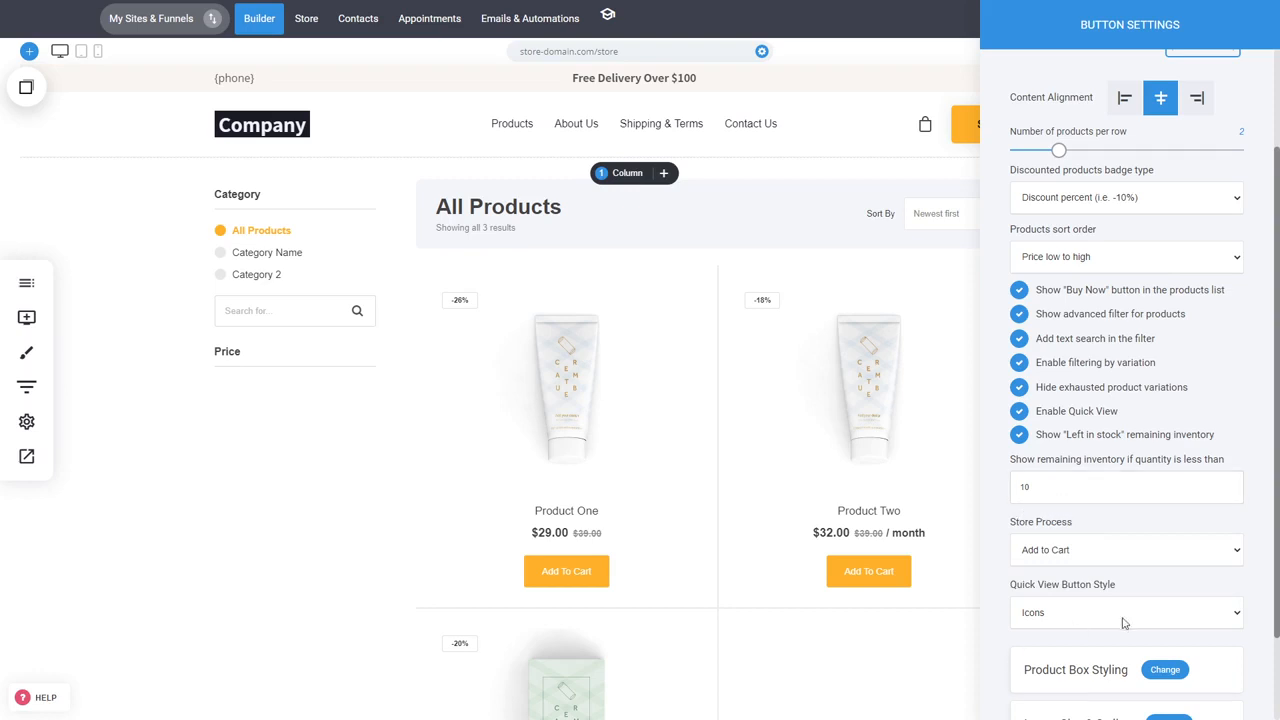
- Check the Quick View button style options, keeping Icons, and close the catalog settings
scroll(1204, 556, down, 1)
click(1144, 501)
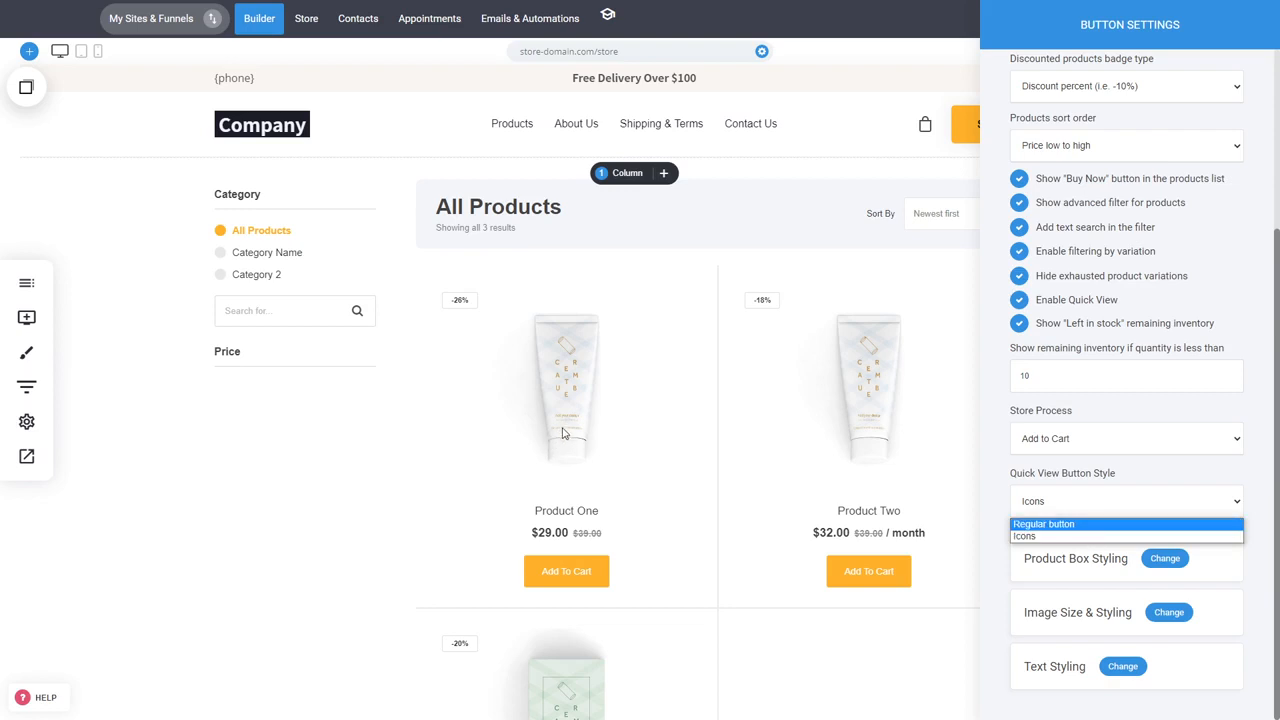
click(1040, 537)
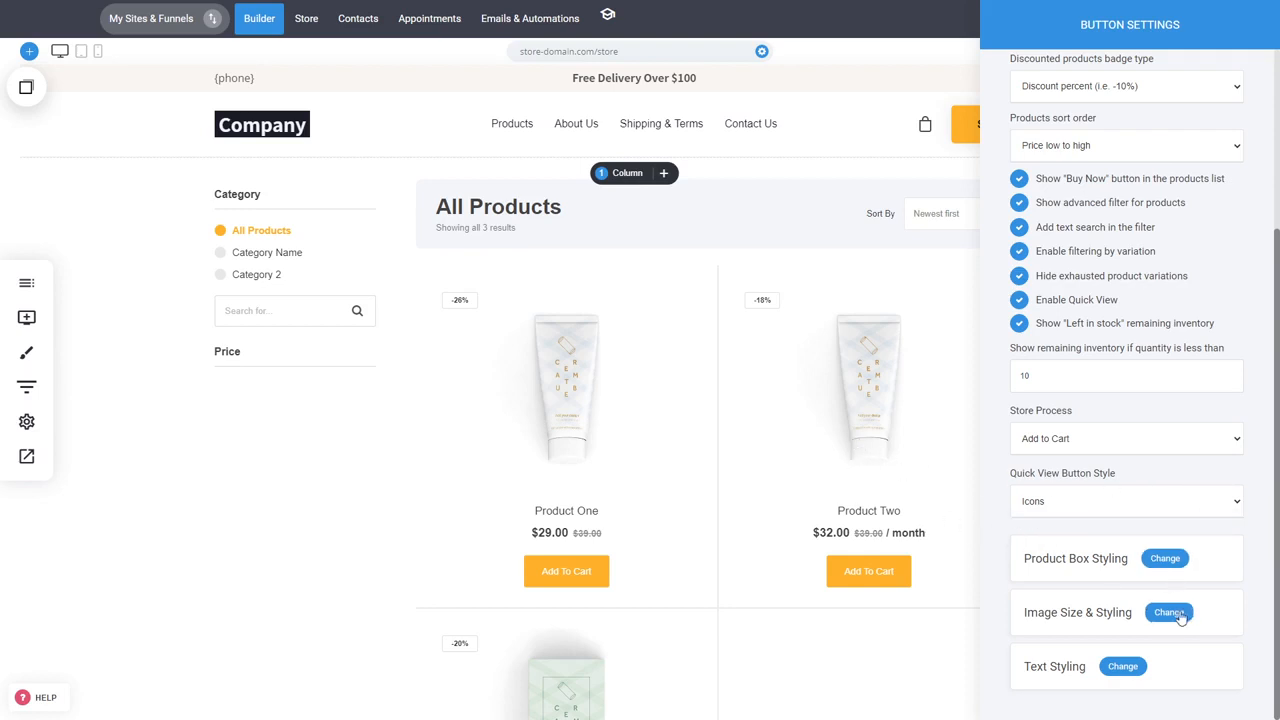
click(725, 411)
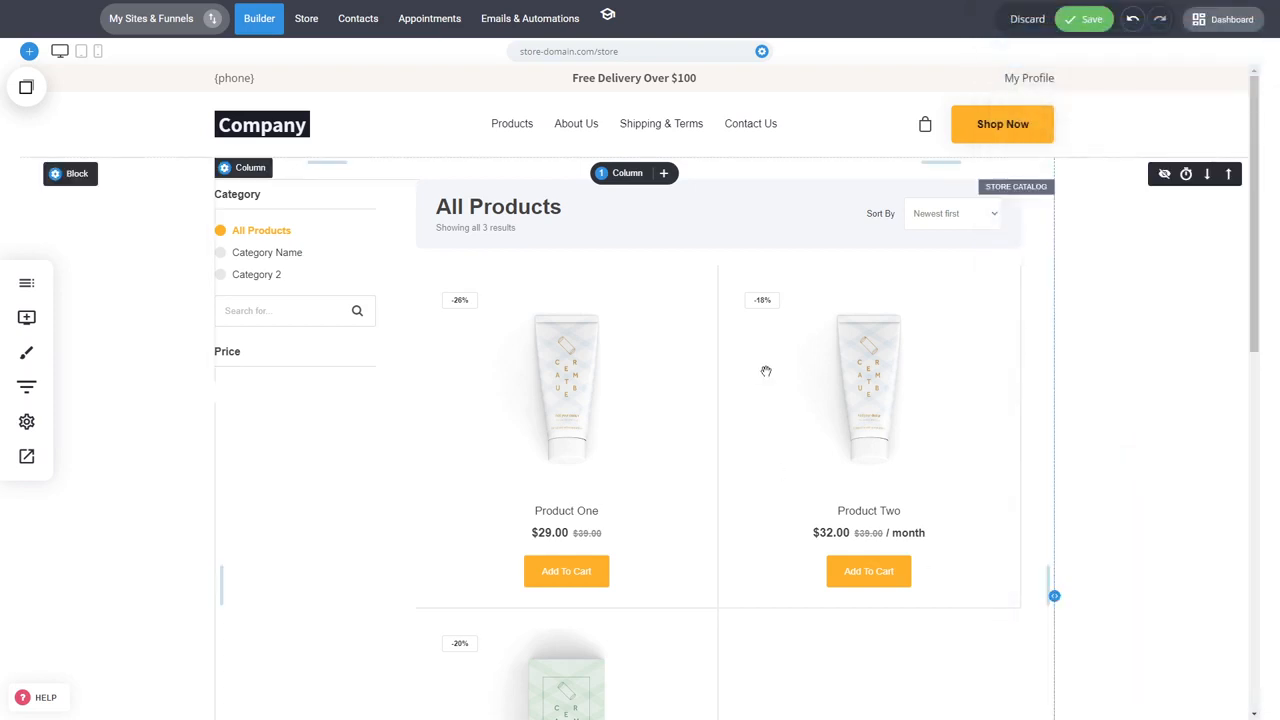
- Preview the store page and add Product One to the cart from its pop-up with size and colour options
click(25, 456)
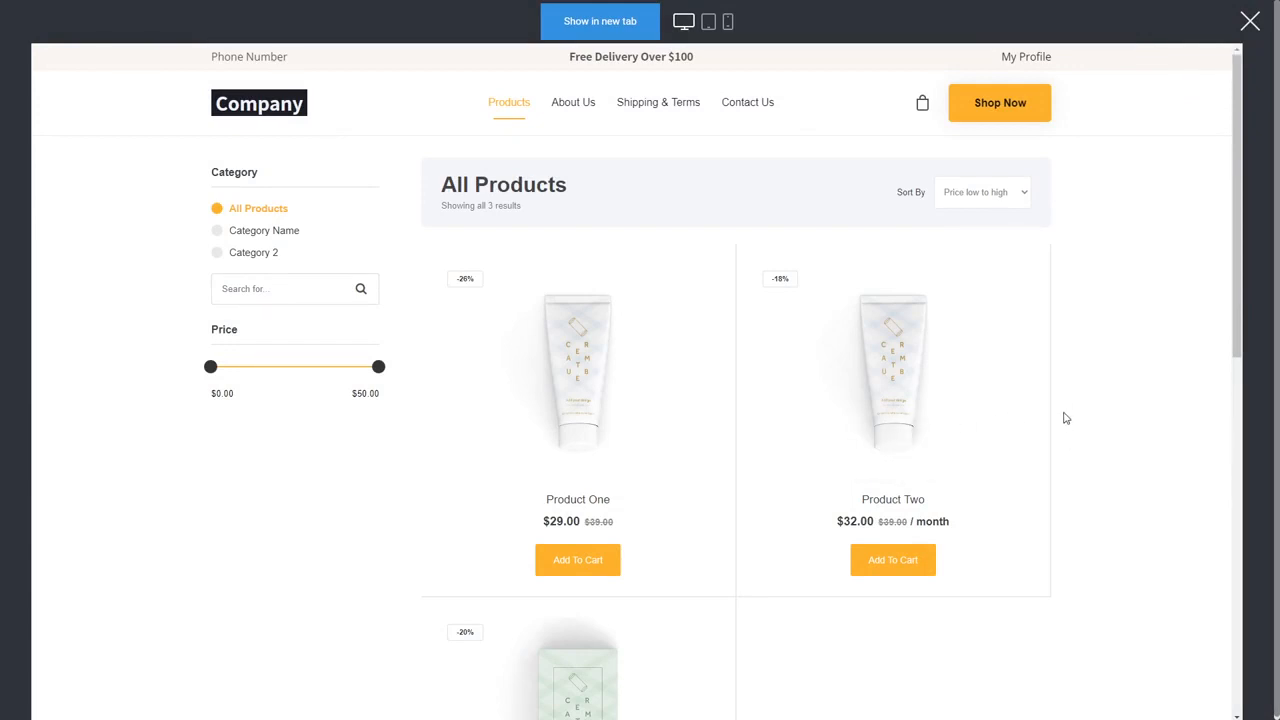
mouse_move(683, 366)
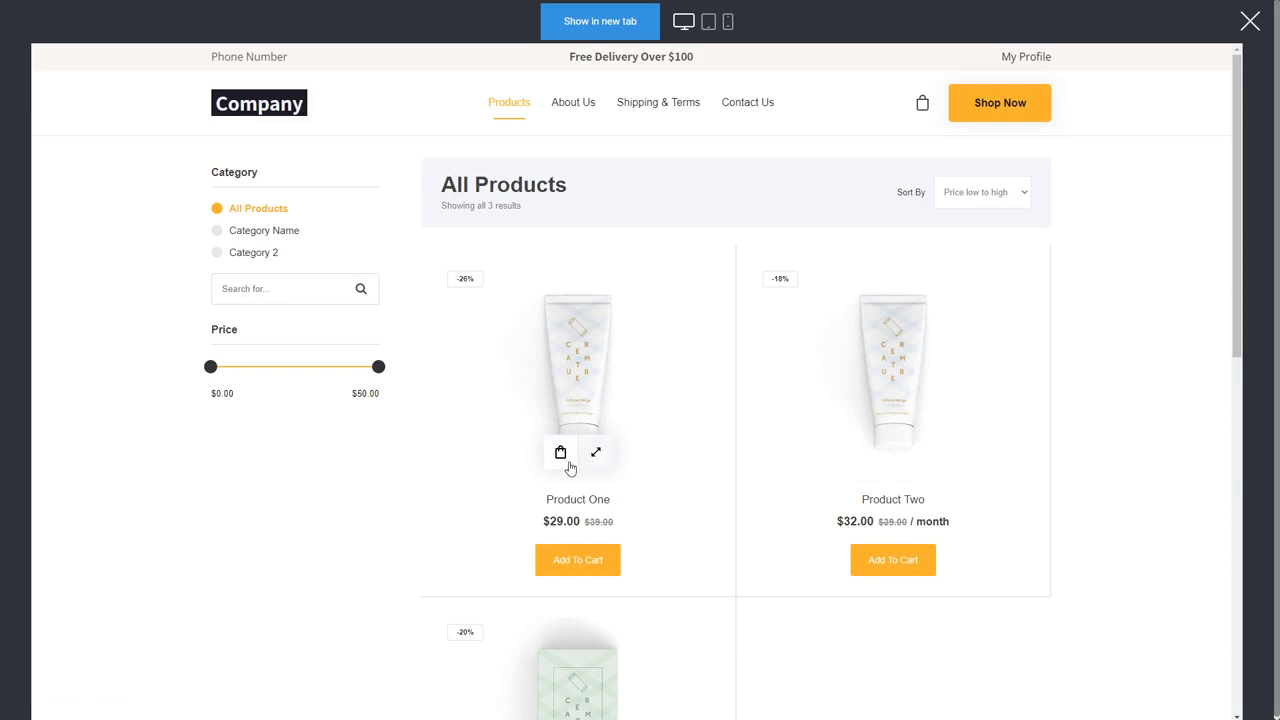
click(561, 455)
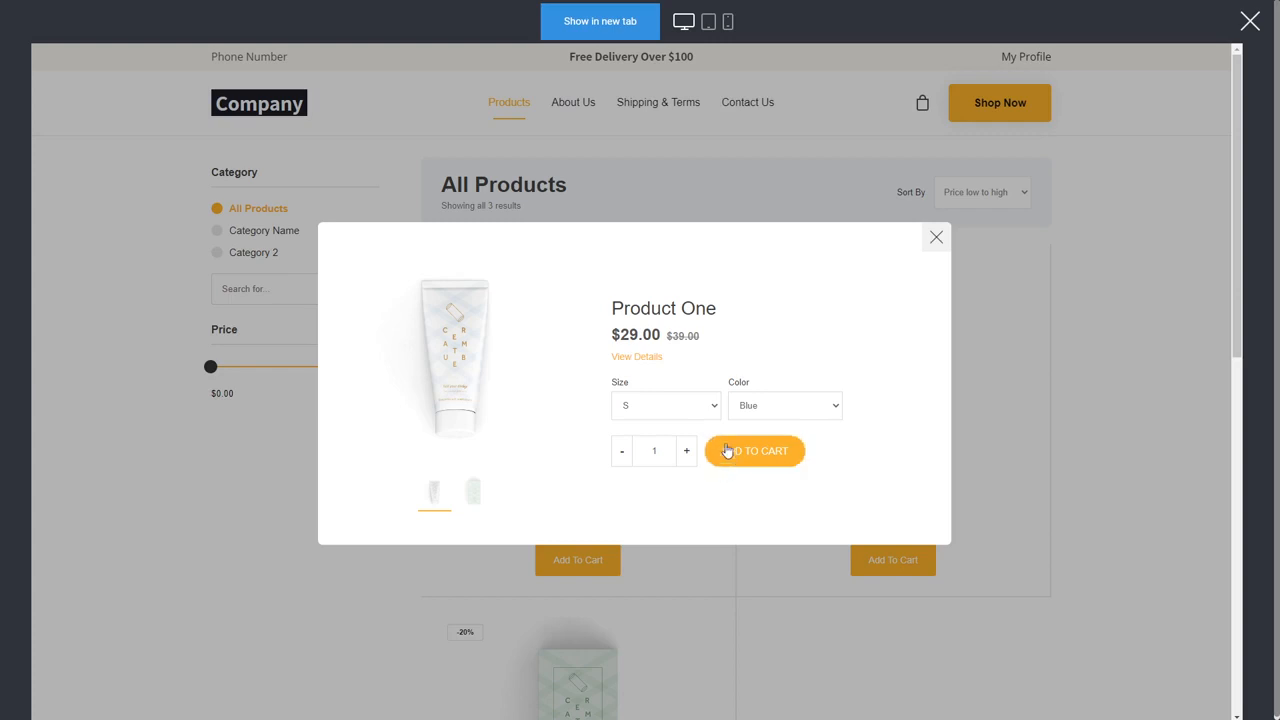
click(702, 414)
click(690, 438)
click(790, 414)
click(806, 425)
click(779, 455)
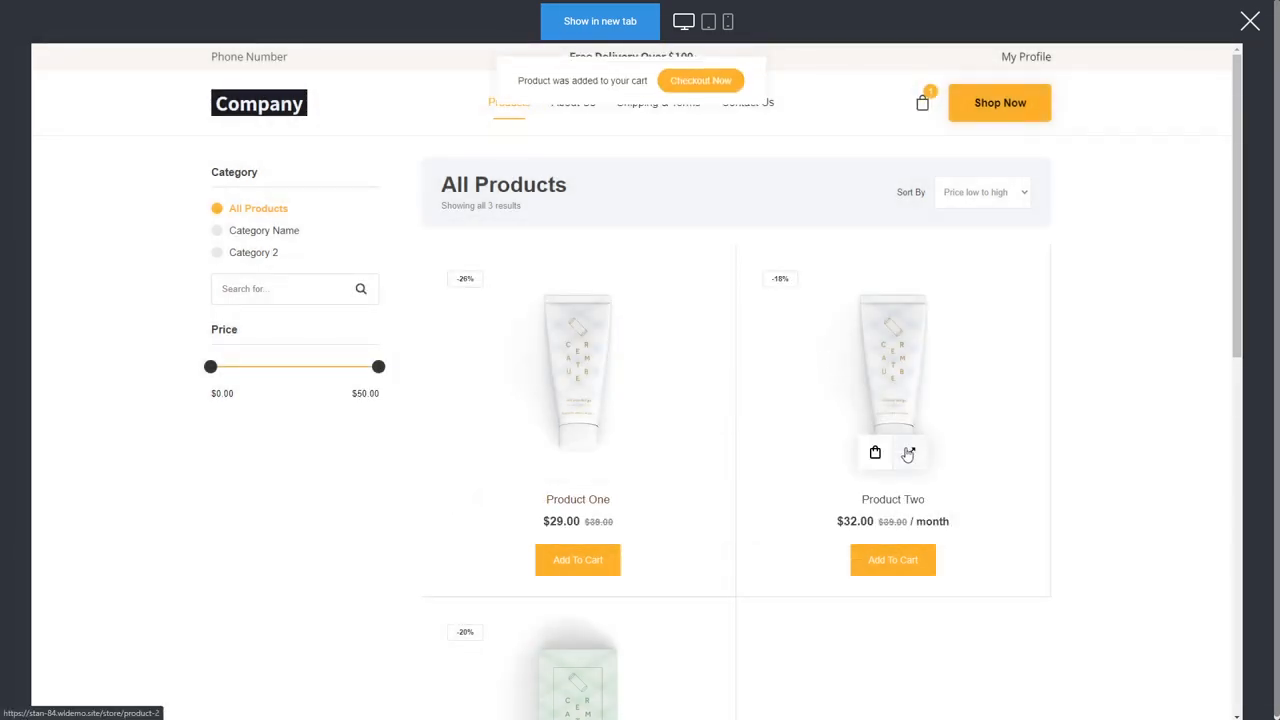
- Examine Product Two's quick view and description, close it, and look over the rest of the previewed store page
click(908, 453)
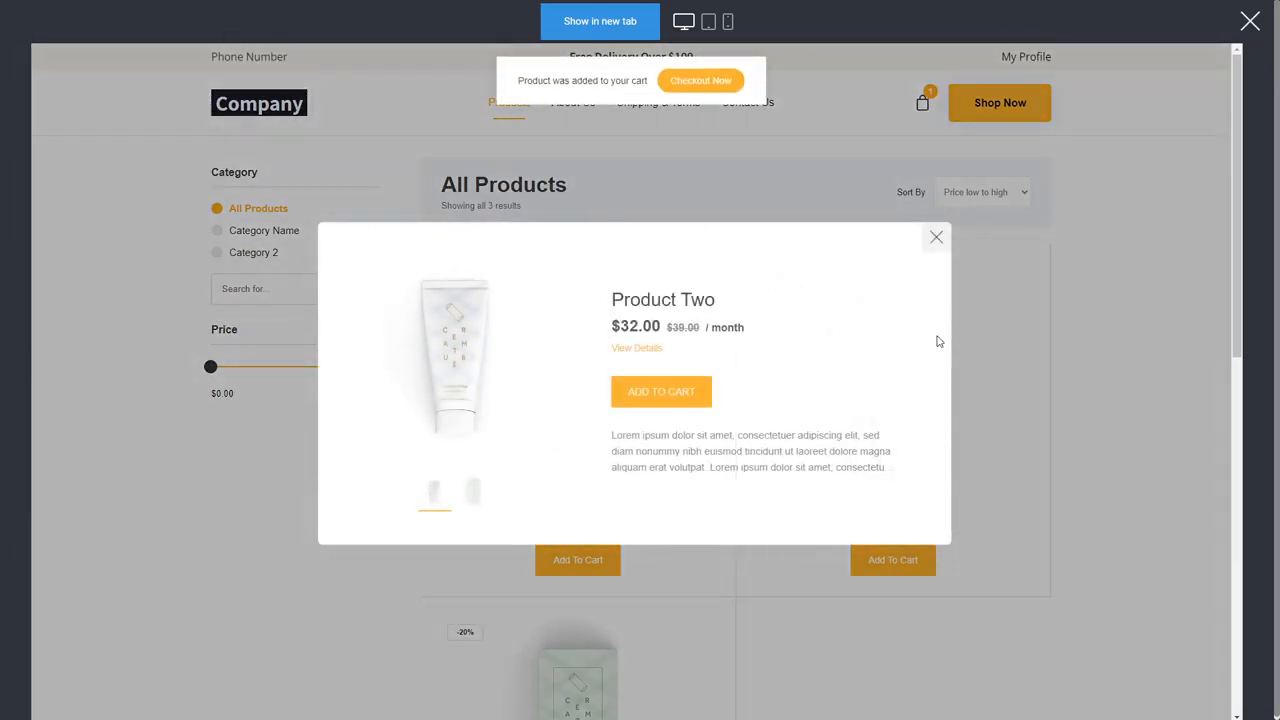
drag(613, 434, 917, 443)
click(936, 237)
scroll(973, 422, down, 3)
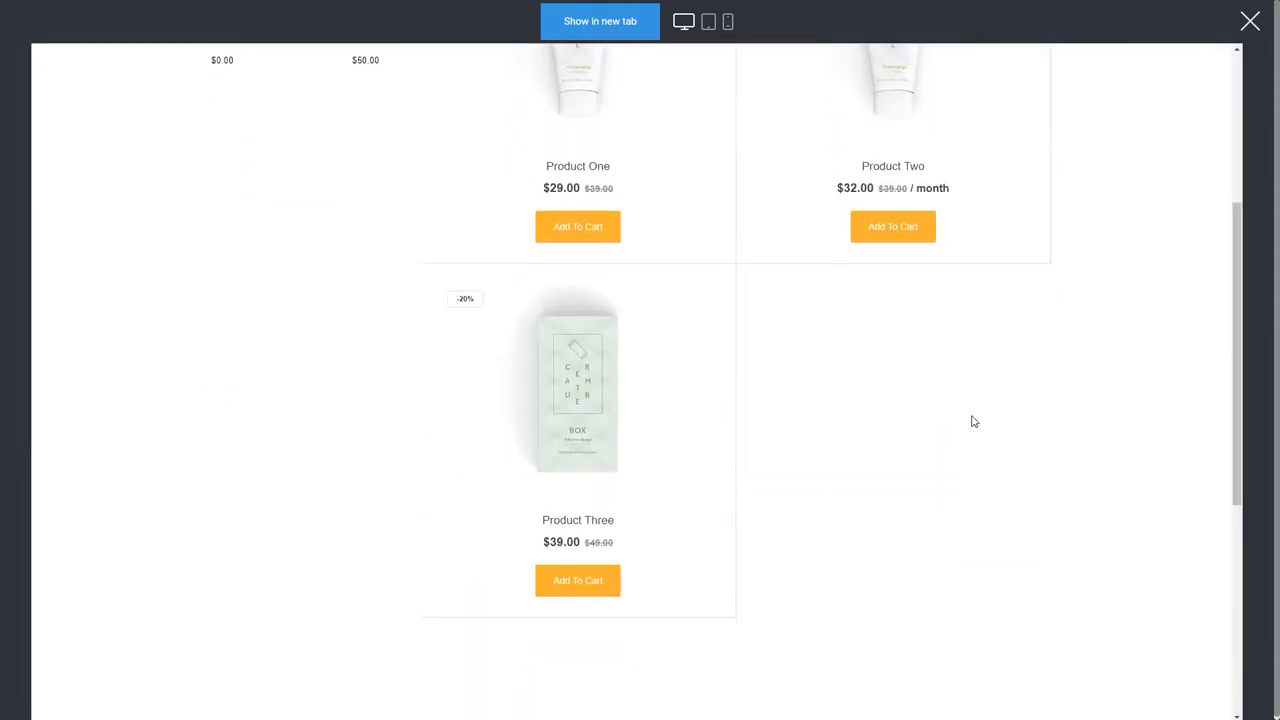
scroll(971, 420, up, 3)
- Close the preview, open the catalog's product box styling and set the box padding to 35px
click(1252, 22)
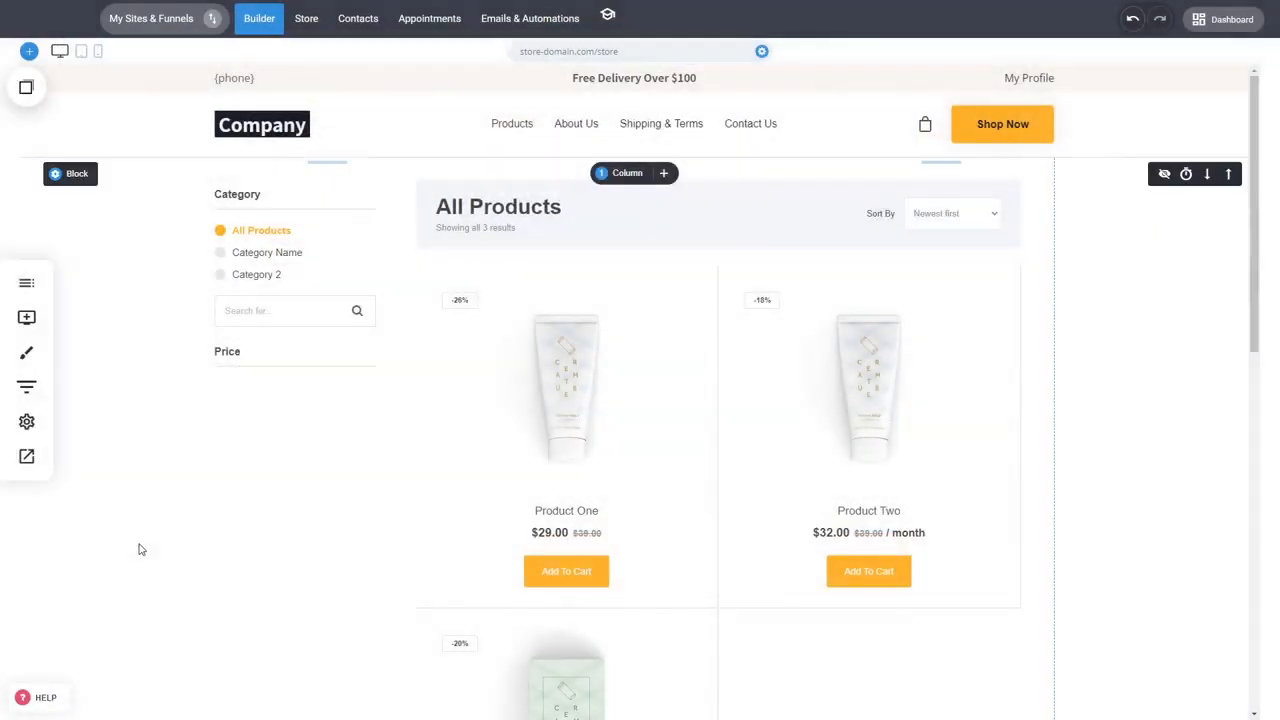
click(700, 514)
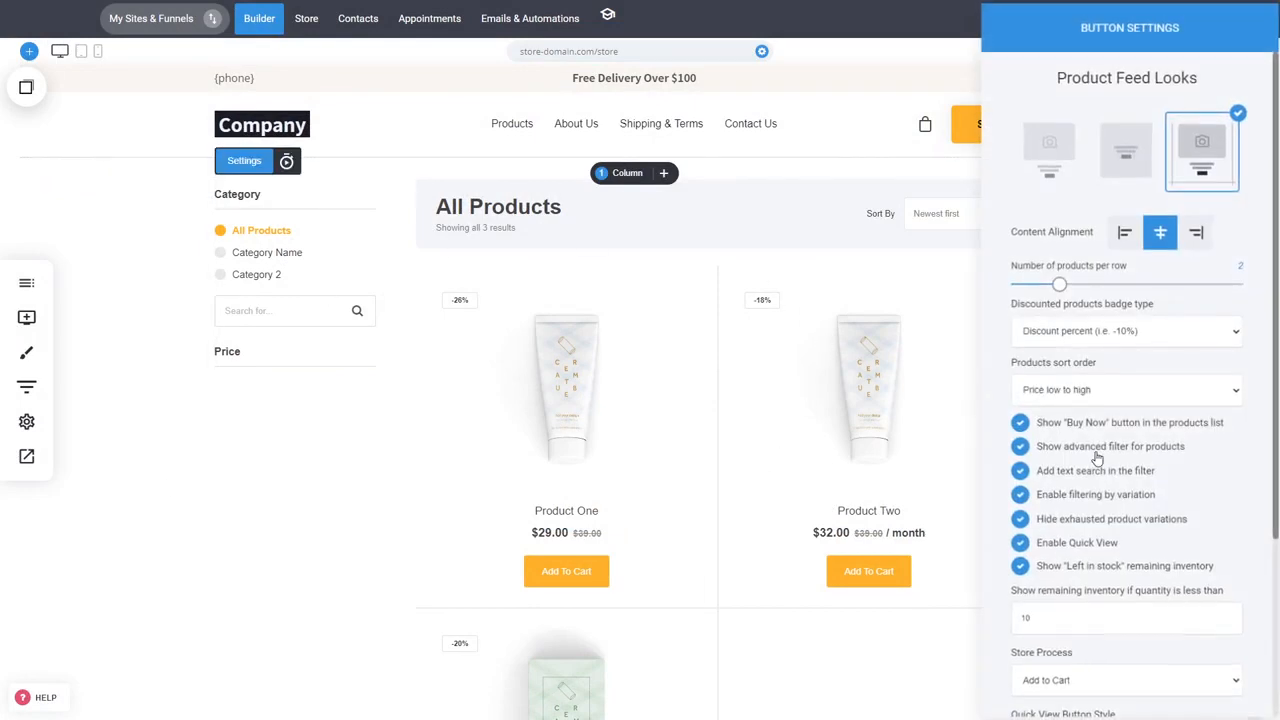
scroll(1182, 428, down, 3)
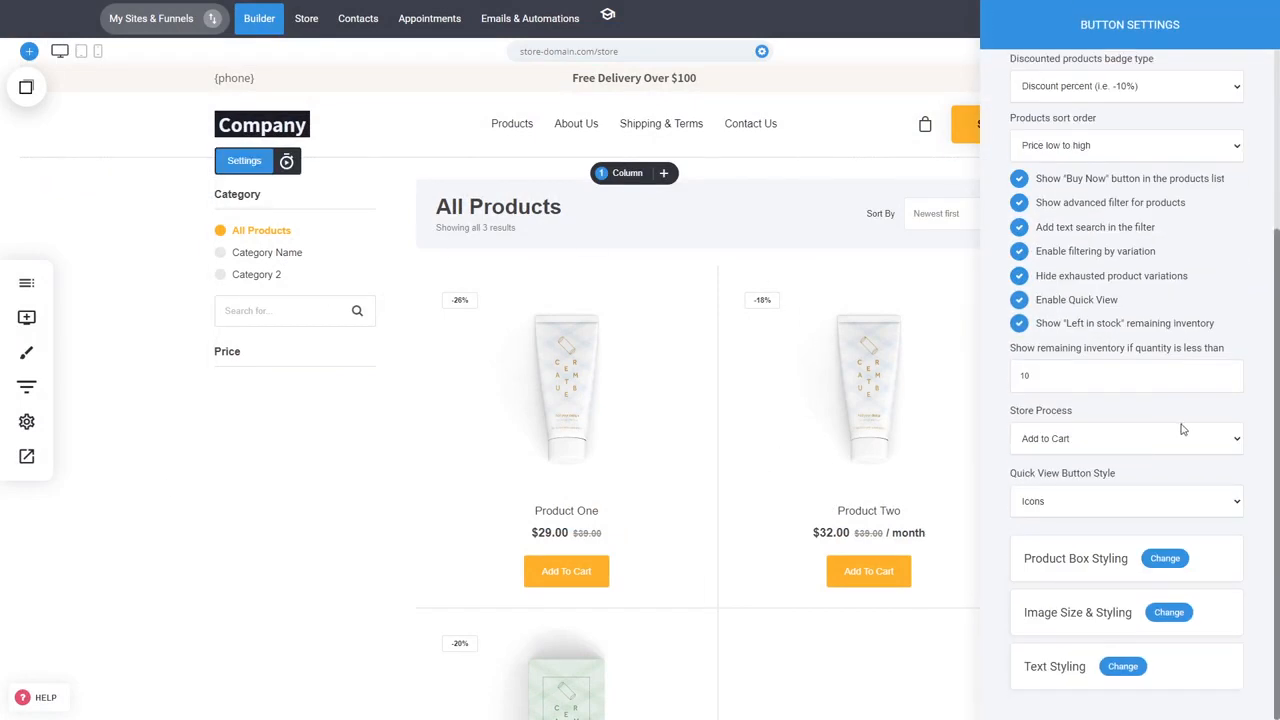
click(1164, 560)
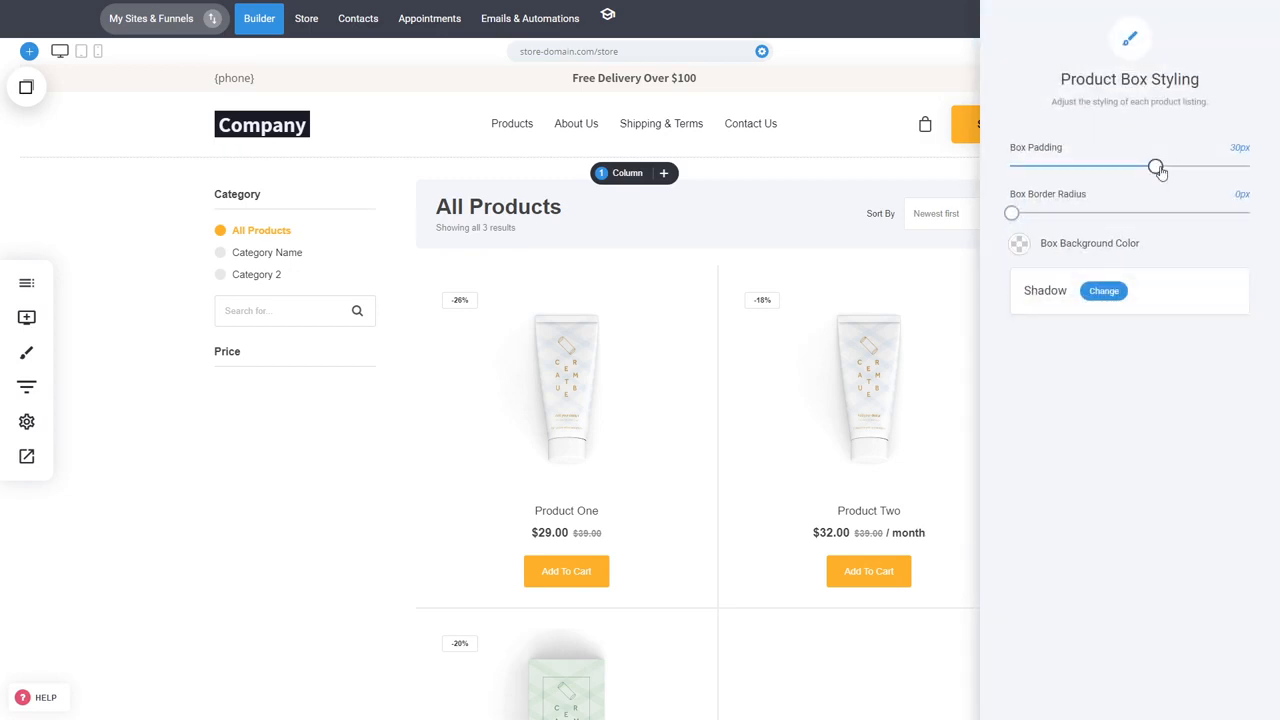
drag(1156, 167, 1180, 167)
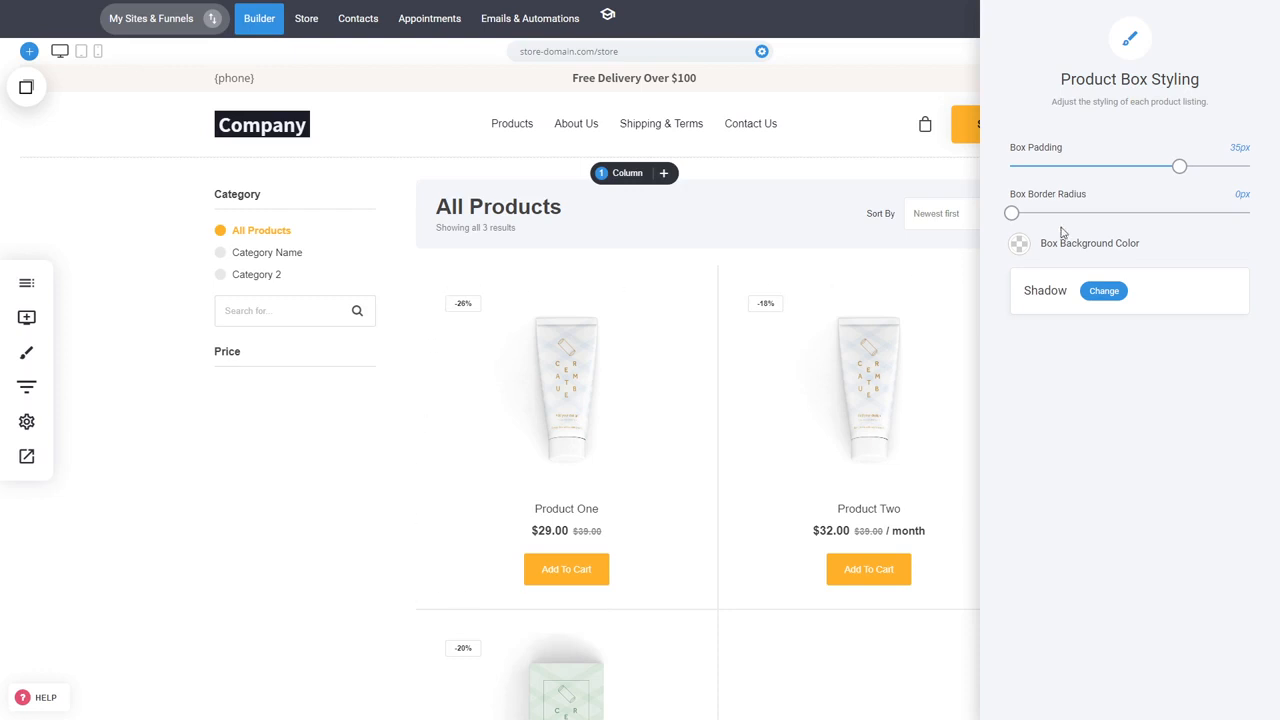
- Try a light grey background colour on the product boxes
click(1020, 244)
click(1025, 277)
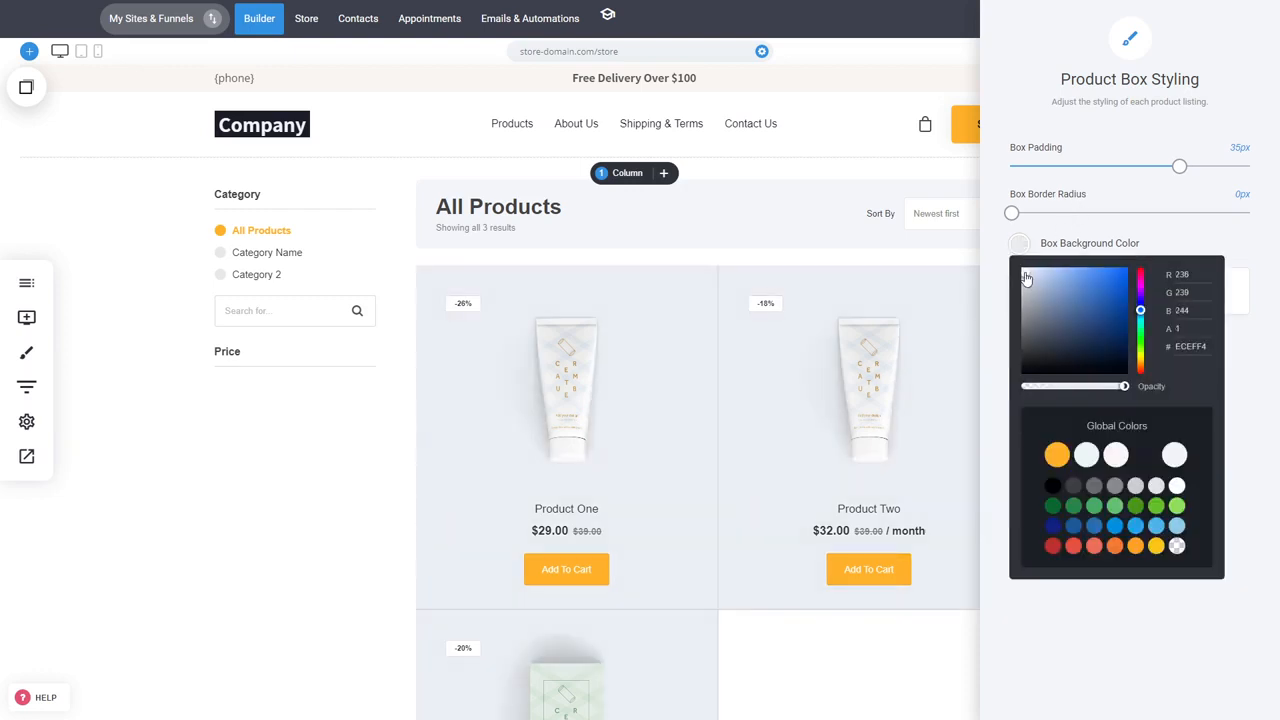
click(1238, 232)
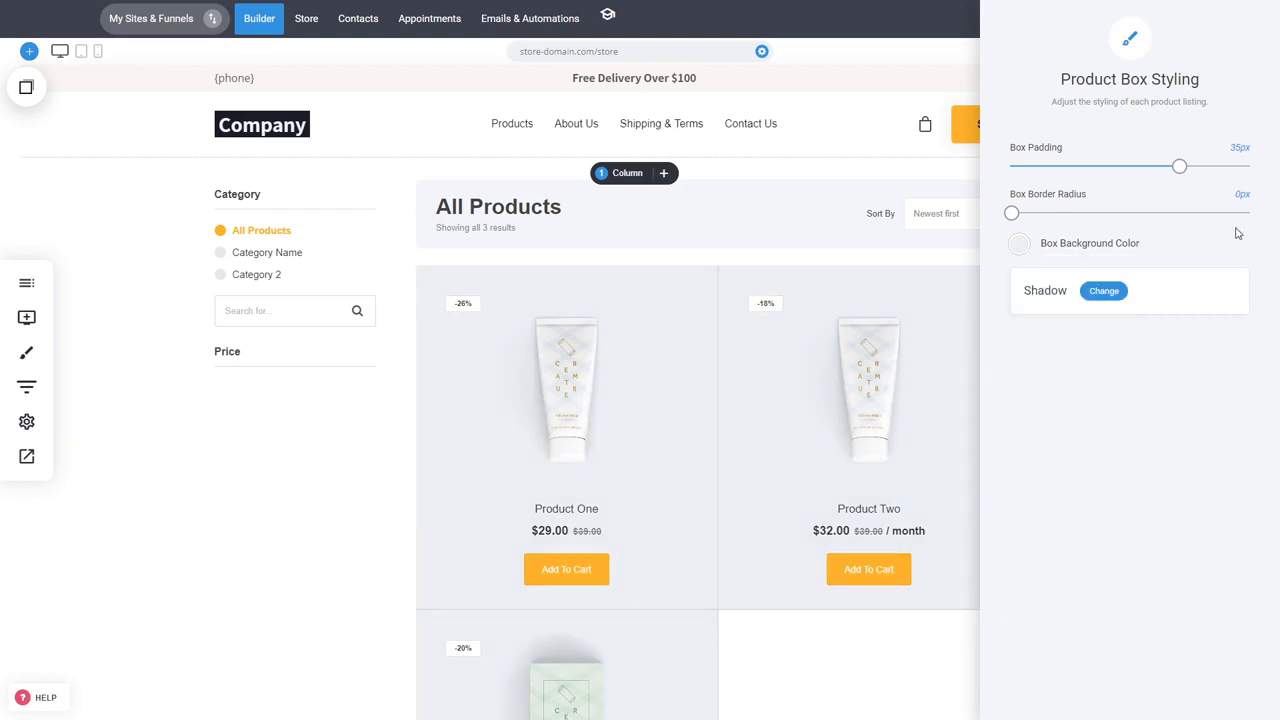
- Reduce the product box padding to 28px and make the box background transparent
mouse_move(1180, 167)
mouse_down()
mouse_move(1131, 171)
mouse_move(1208, 171)
mouse_move(1080, 170)
mouse_move(1200, 169)
mouse_move(1170, 170)
mouse_up()
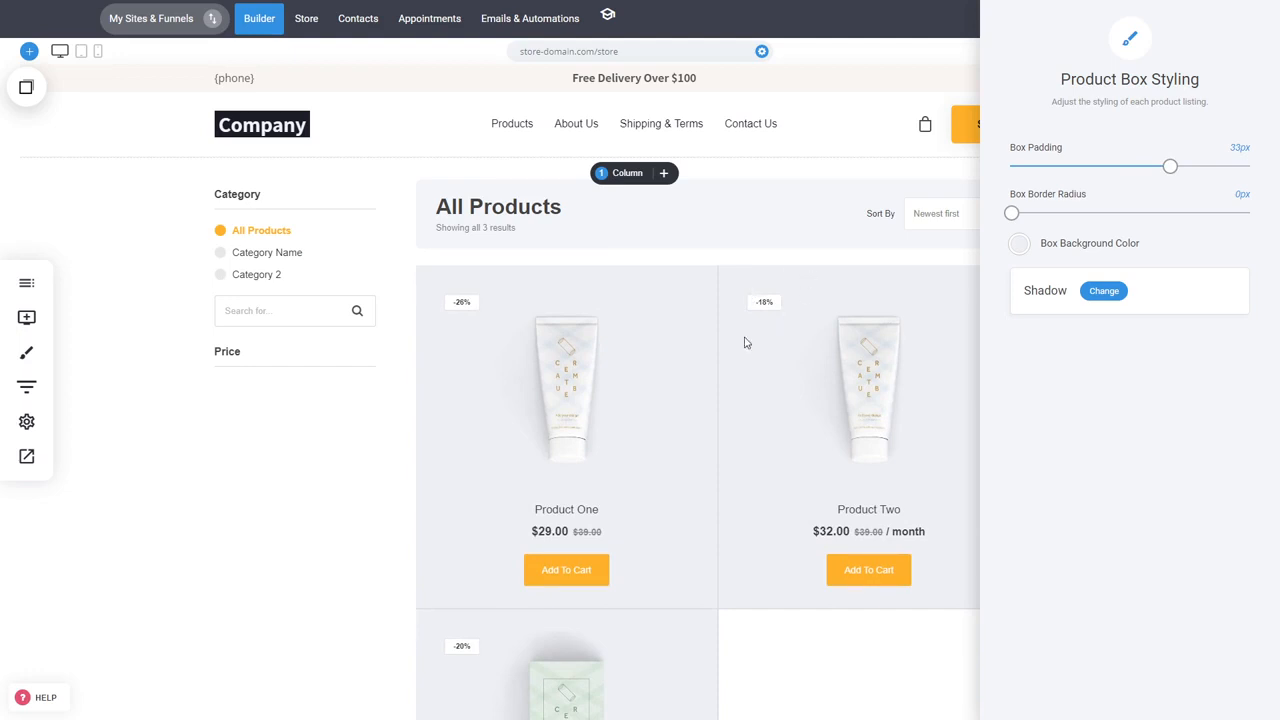
drag(1168, 166, 1141, 177)
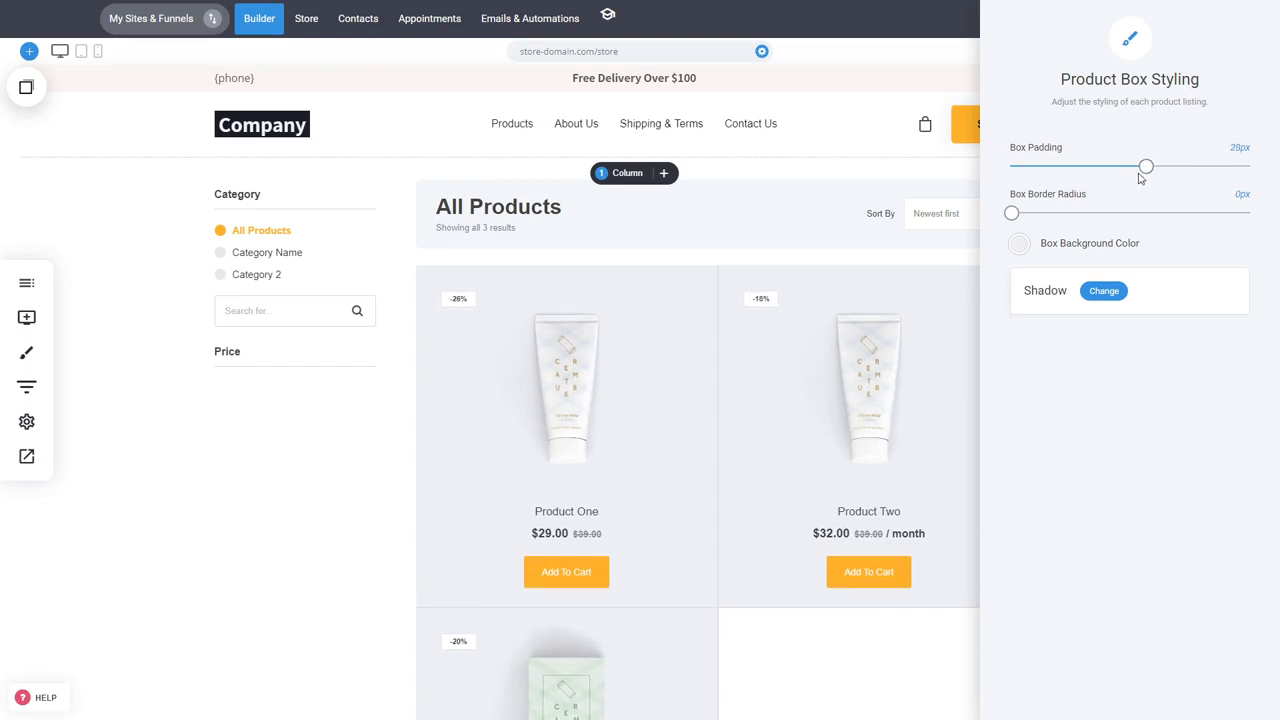
click(1018, 247)
click(1177, 545)
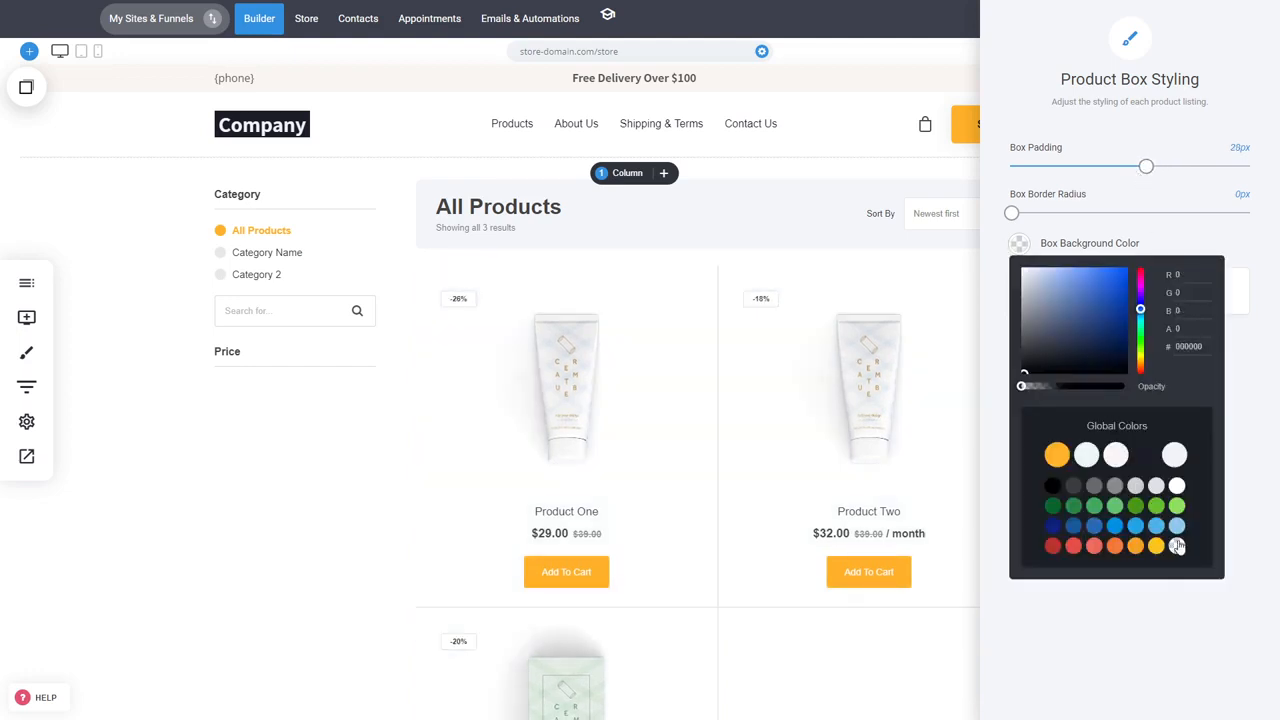
click(985, 479)
- Try an outer shadow on the product boxes, set the shadow type back to No shadow and leave the box styling
click(1104, 290)
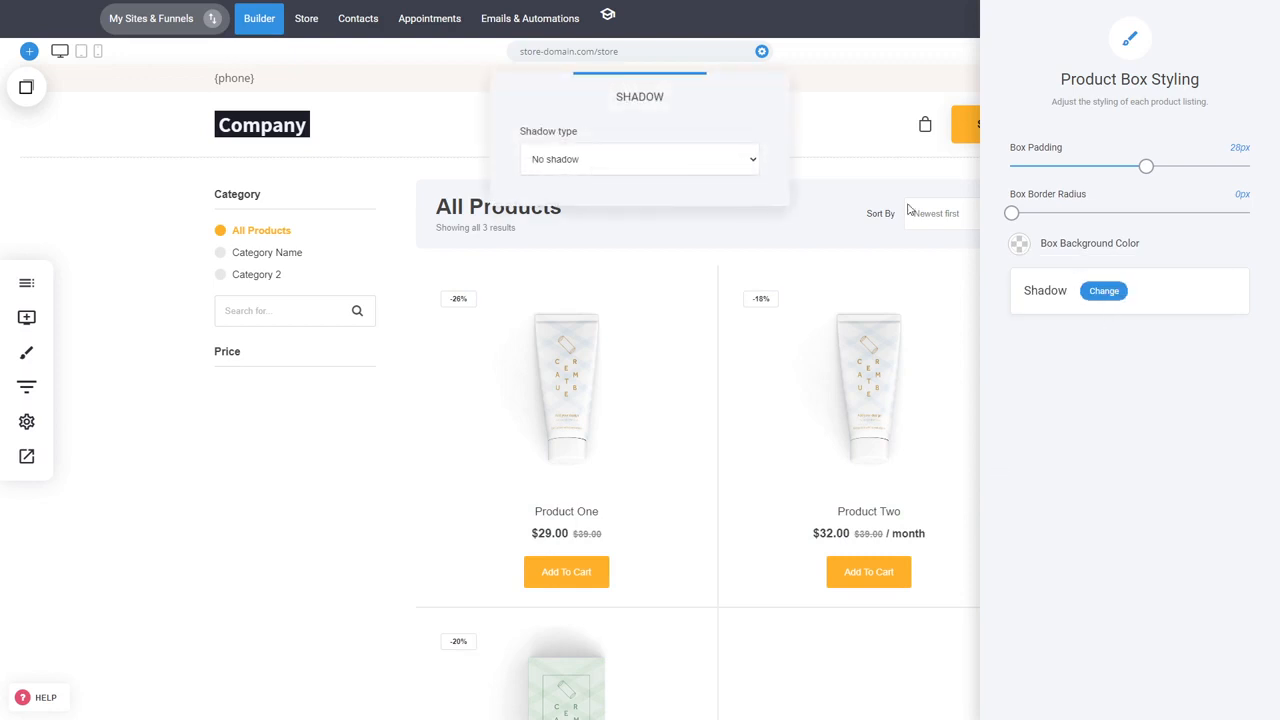
click(703, 159)
click(650, 188)
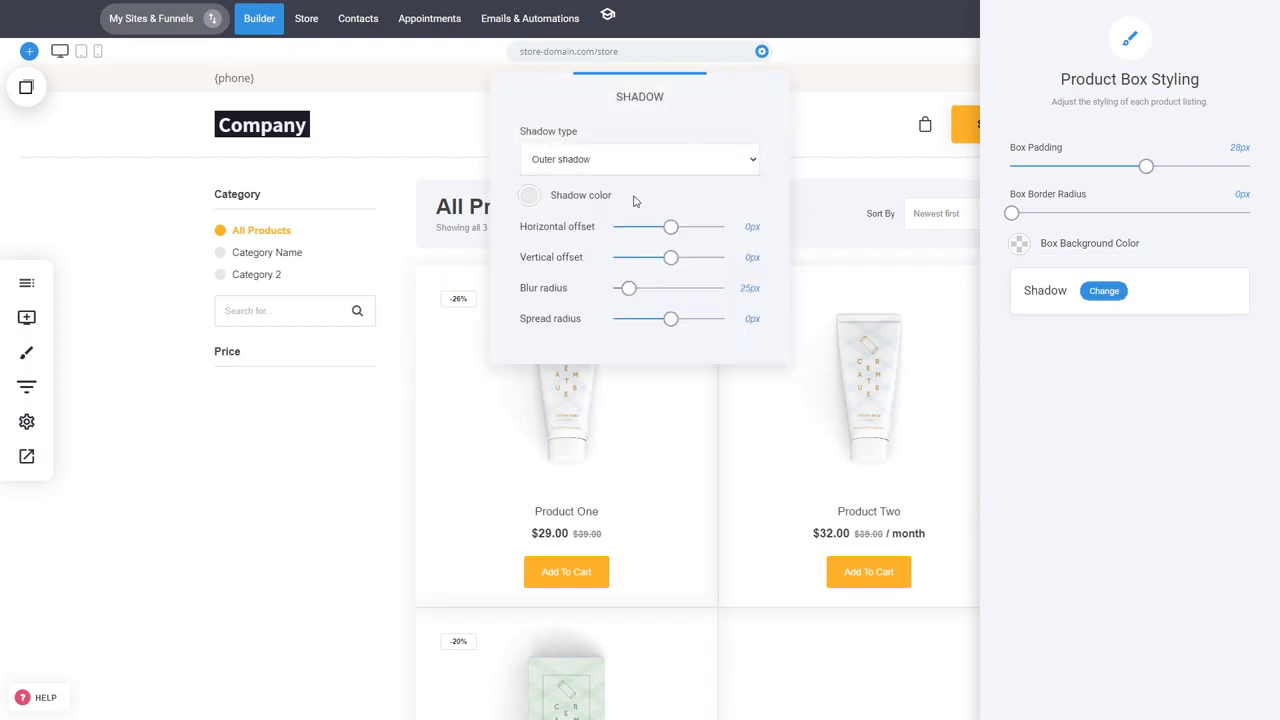
click(788, 472)
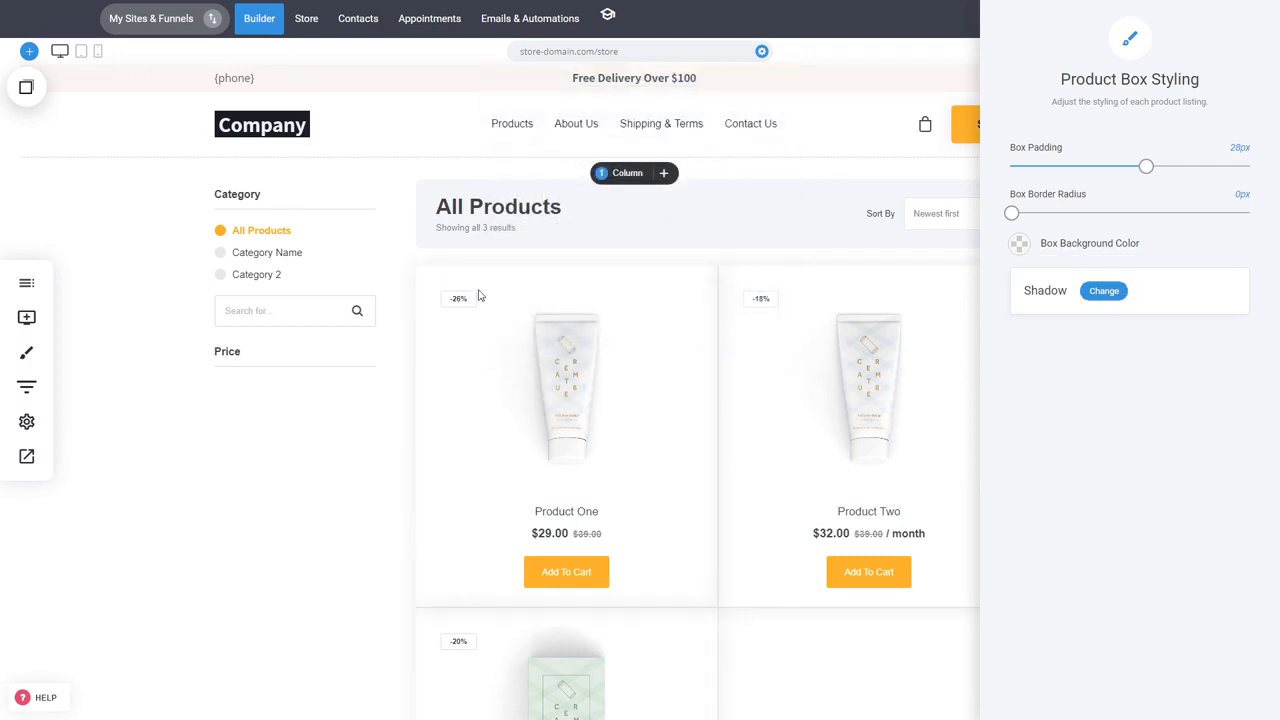
click(1104, 291)
click(640, 159)
click(560, 180)
click(1074, 417)
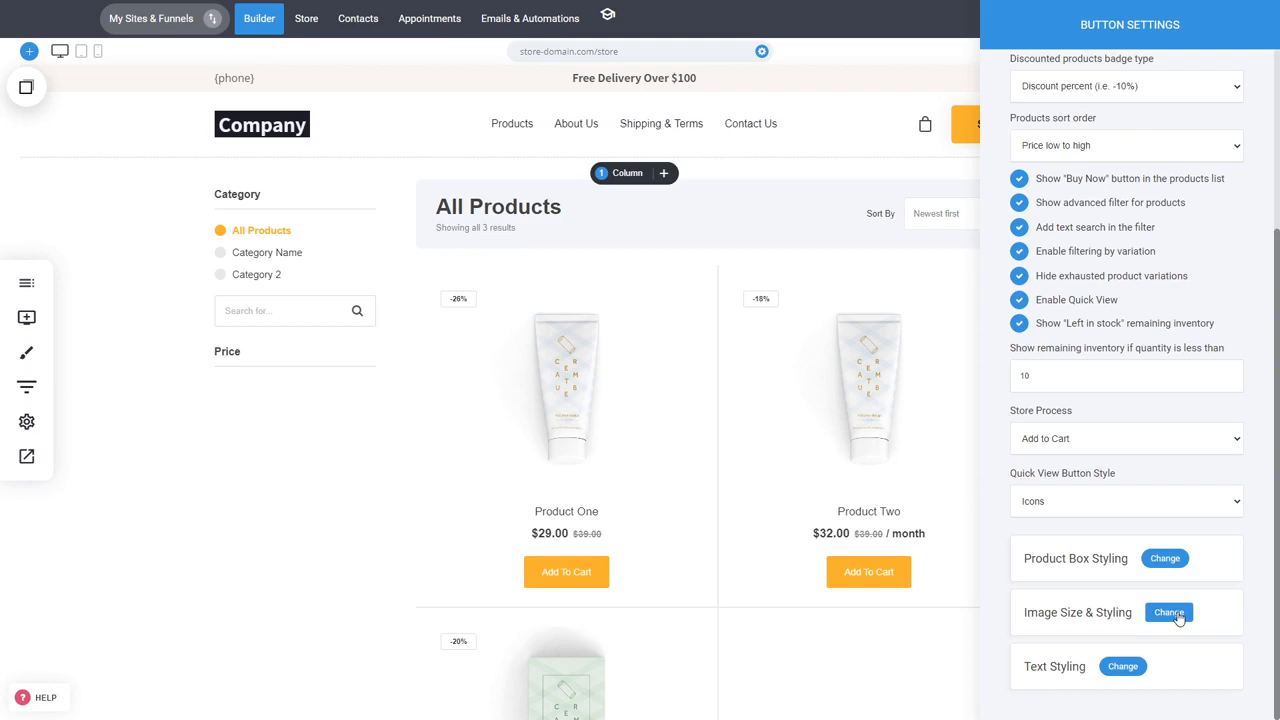
- Open the product image styling and try the Fit the image in the container and Fill the whole container positions, with a 16:9 - Wide size
click(1169, 613)
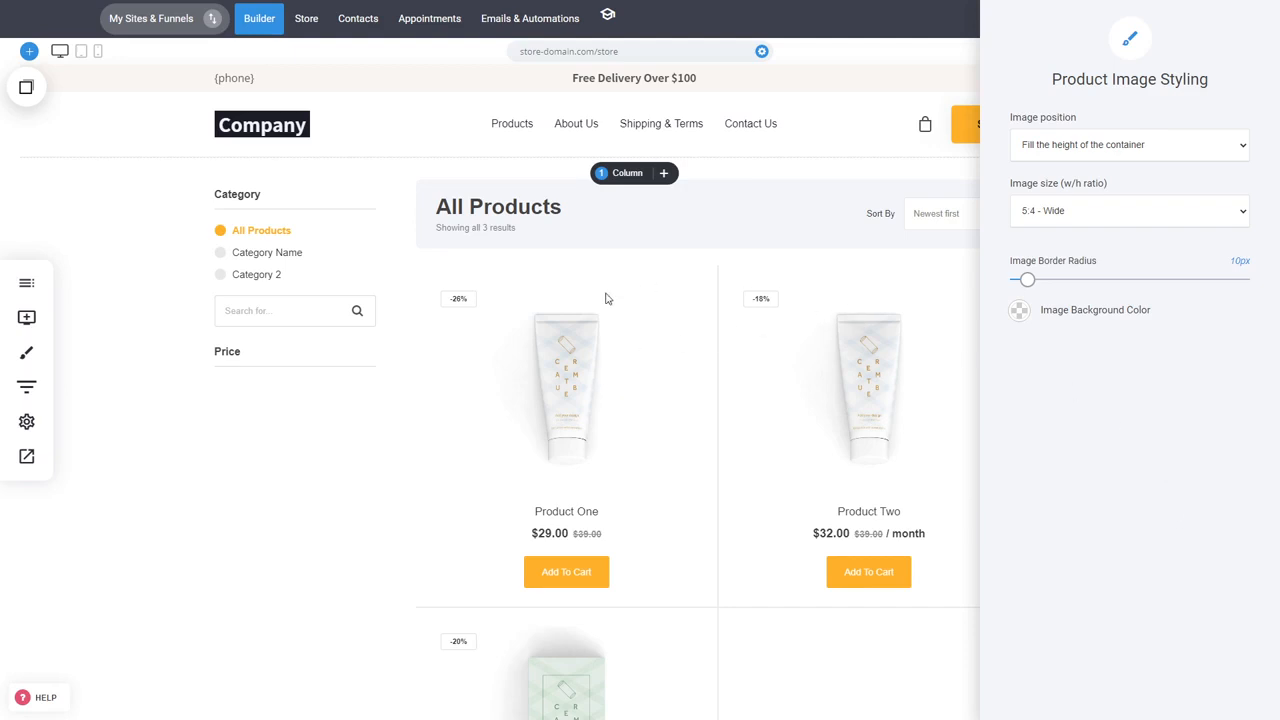
click(1179, 147)
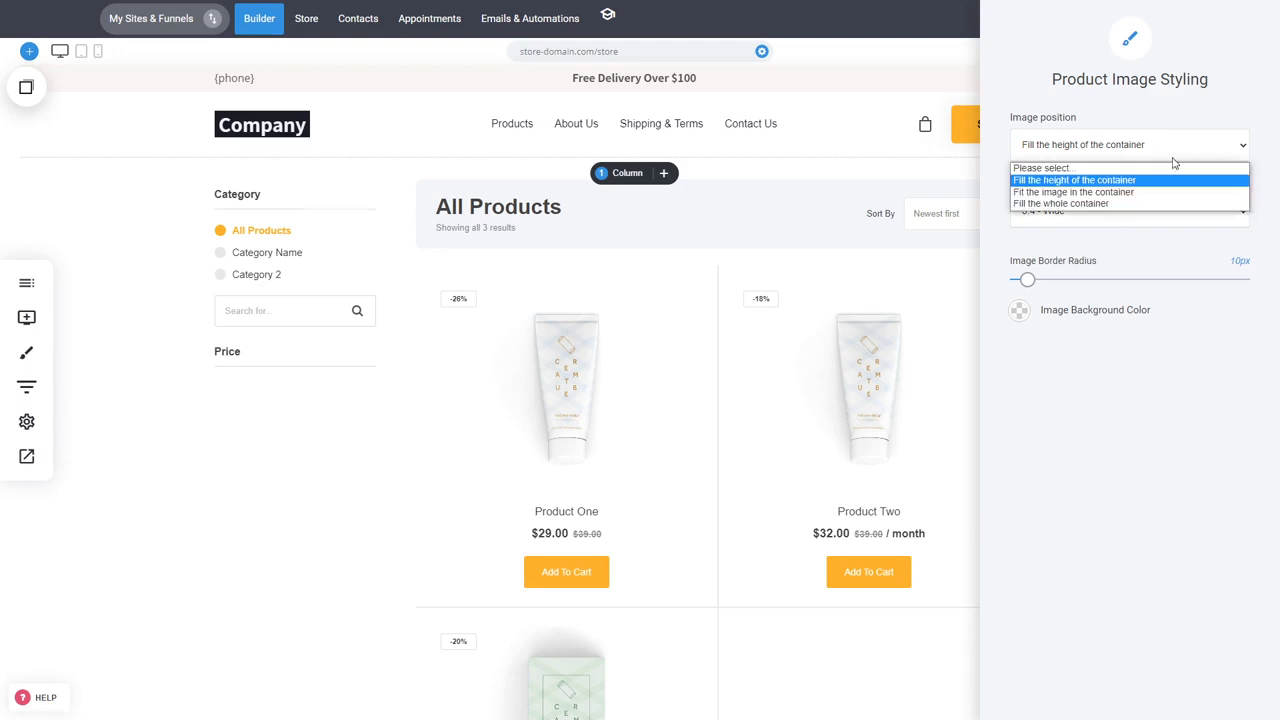
click(1056, 192)
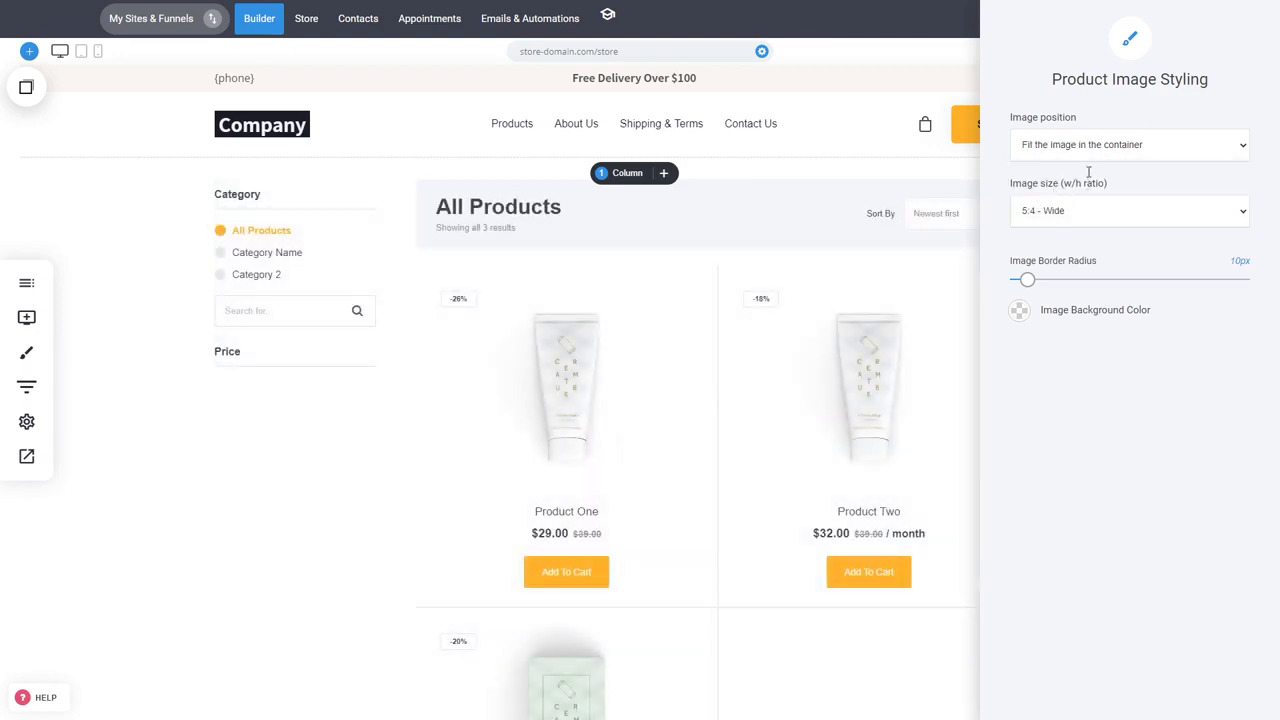
click(1080, 150)
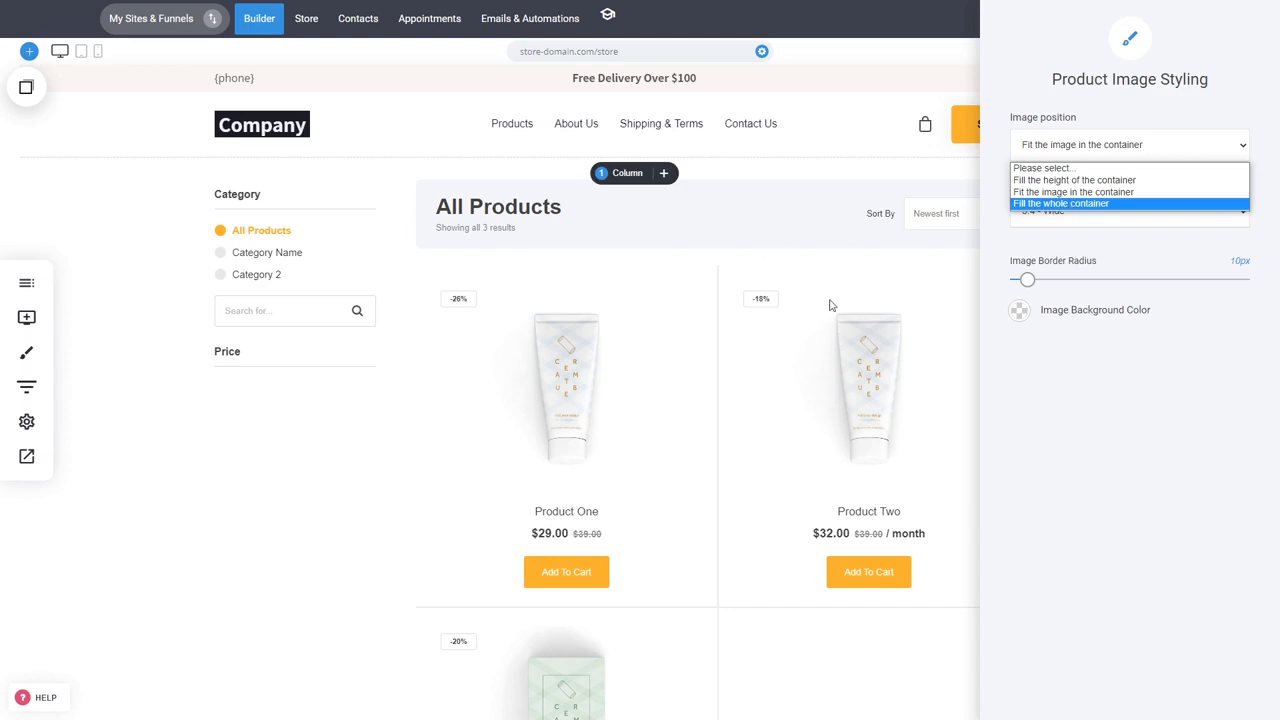
click(1070, 205)
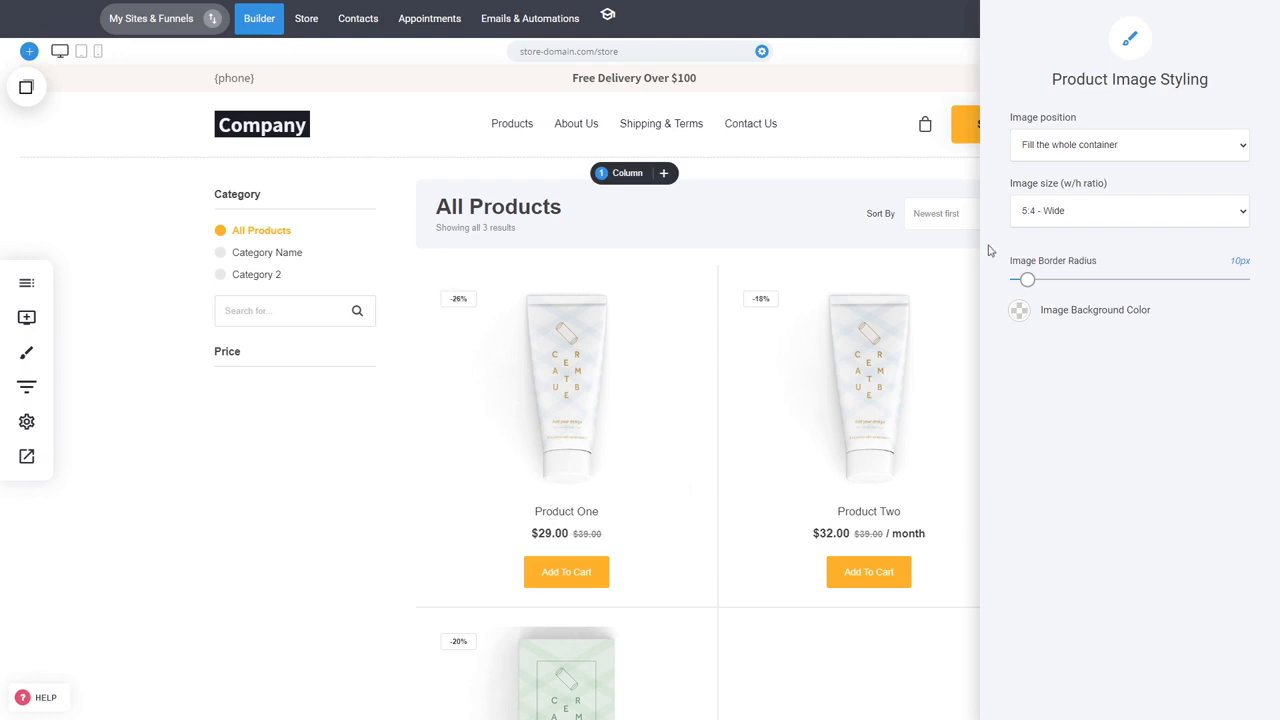
click(1050, 211)
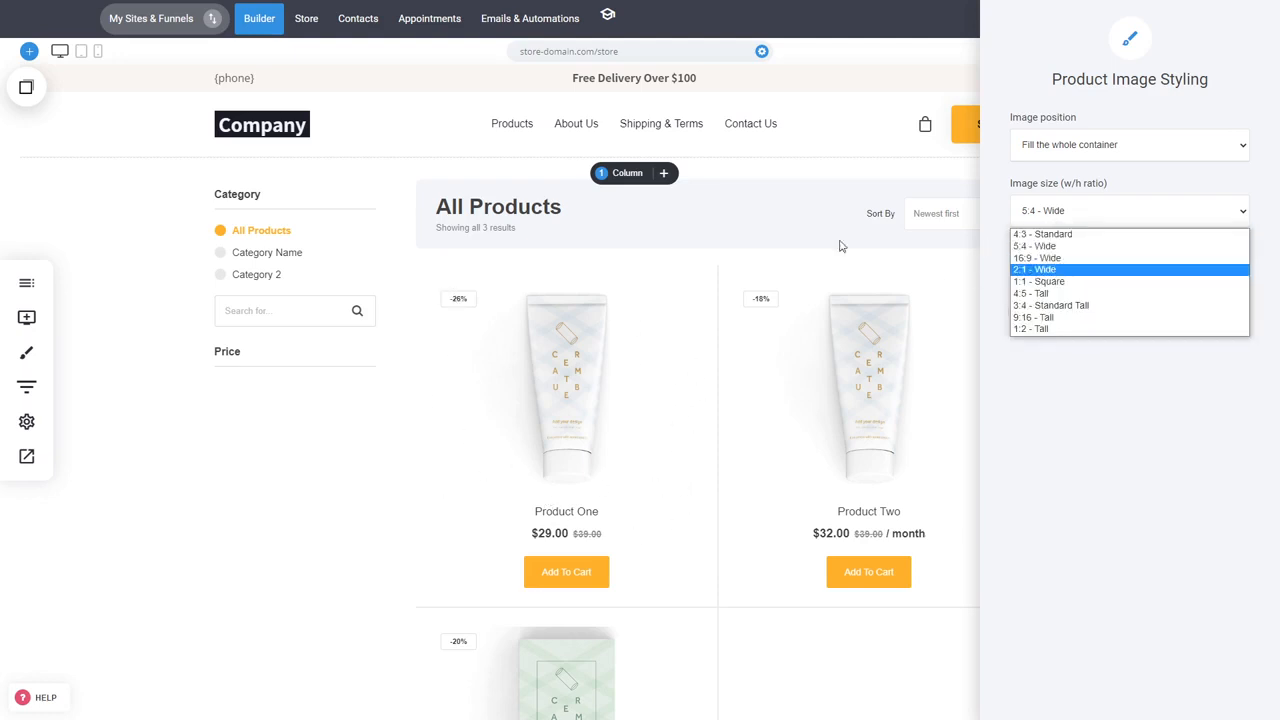
click(1056, 259)
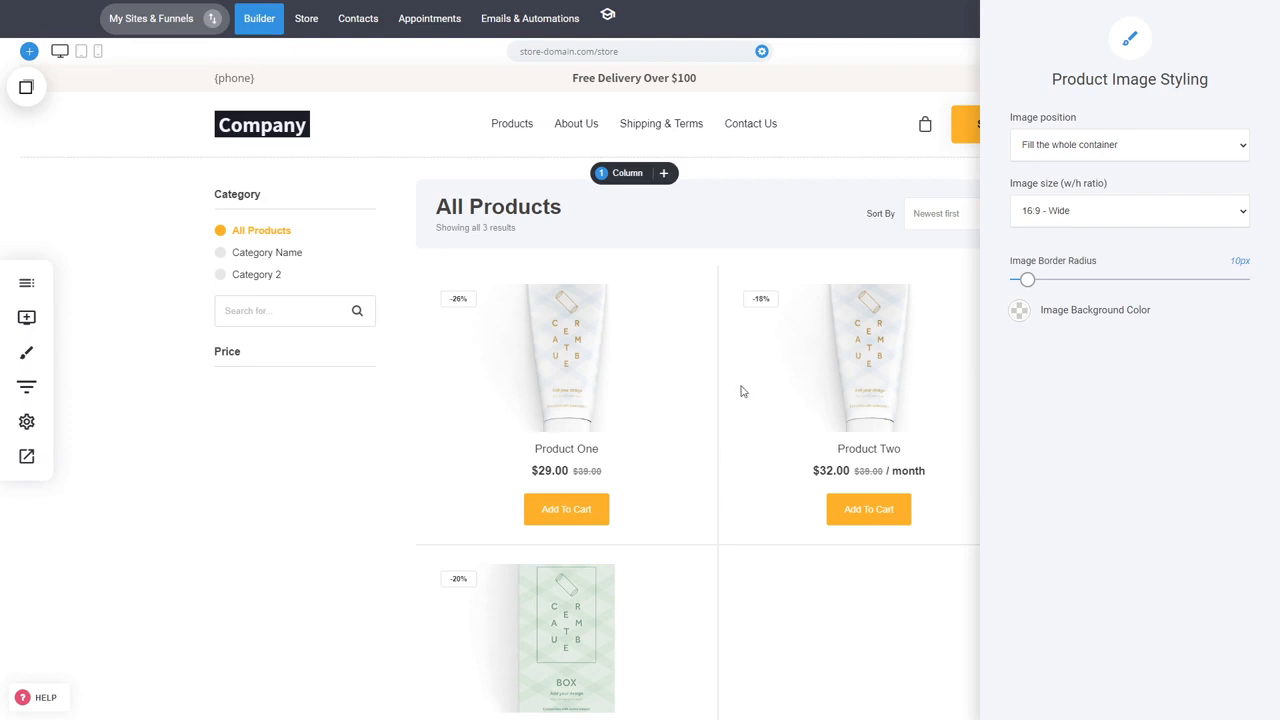
- Set the product image position to Fill the height of the container and the image size to 4:5 - Tall
click(1100, 144)
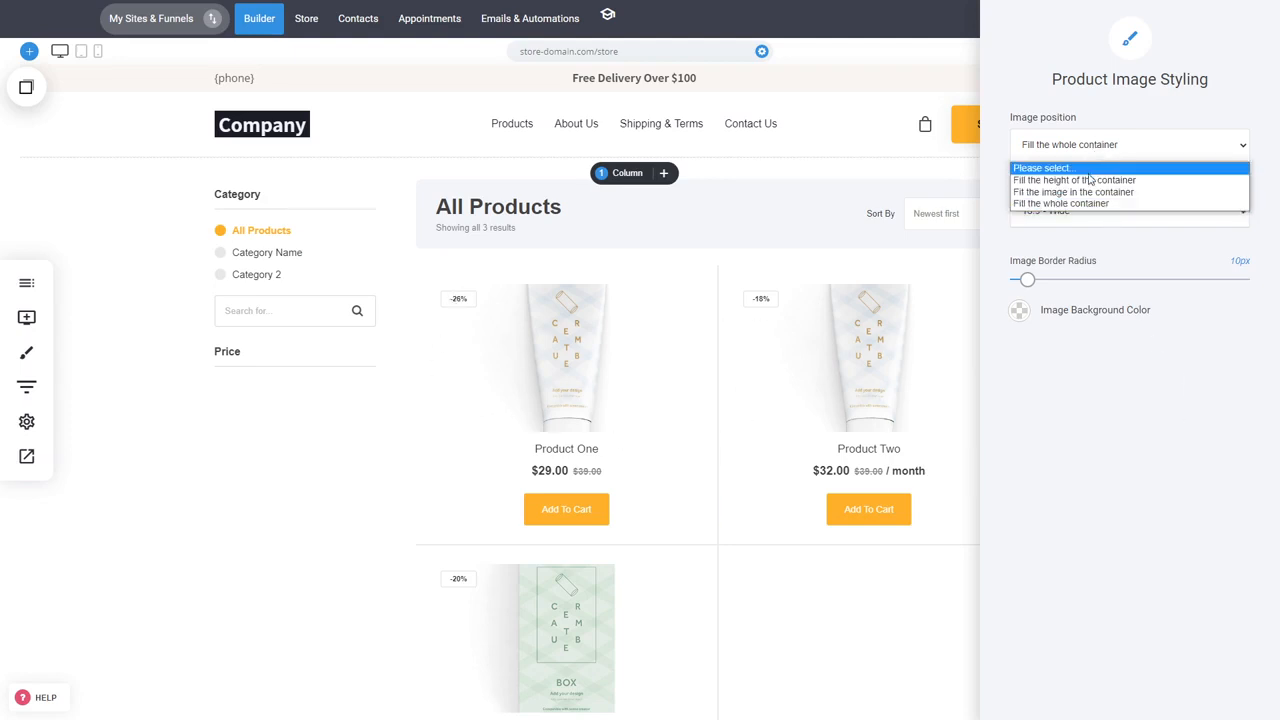
click(1090, 175)
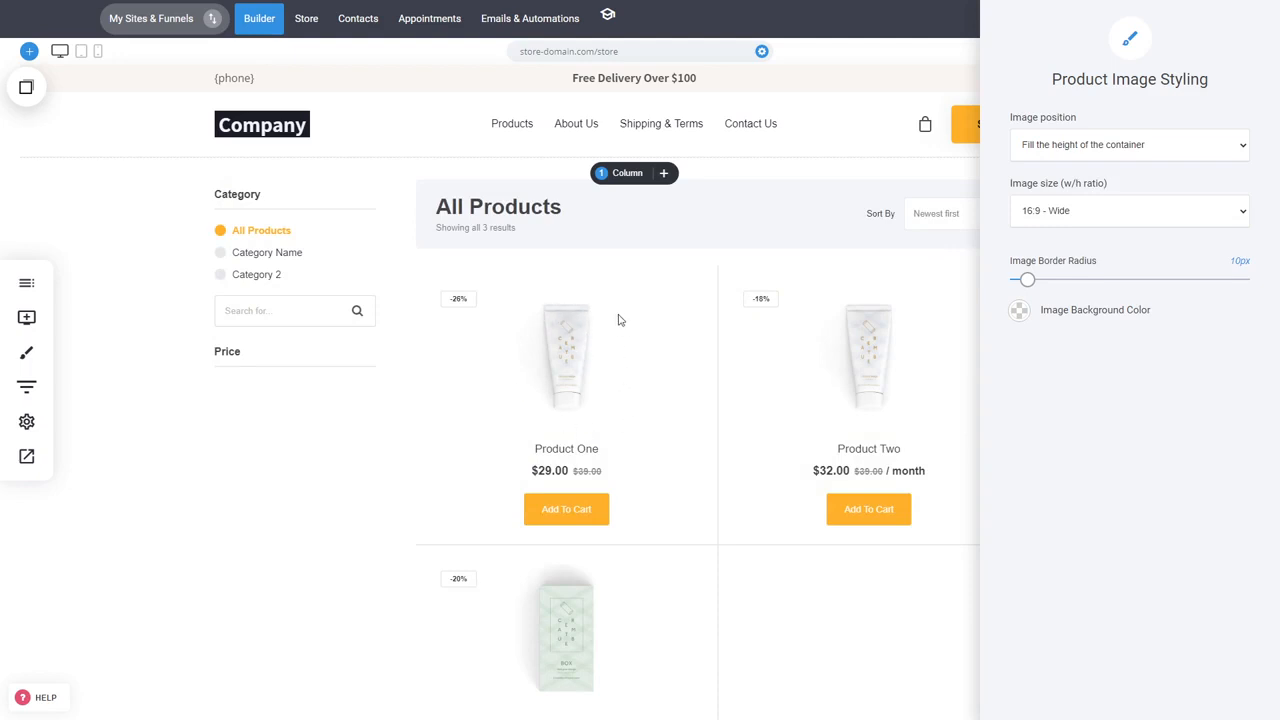
click(1107, 211)
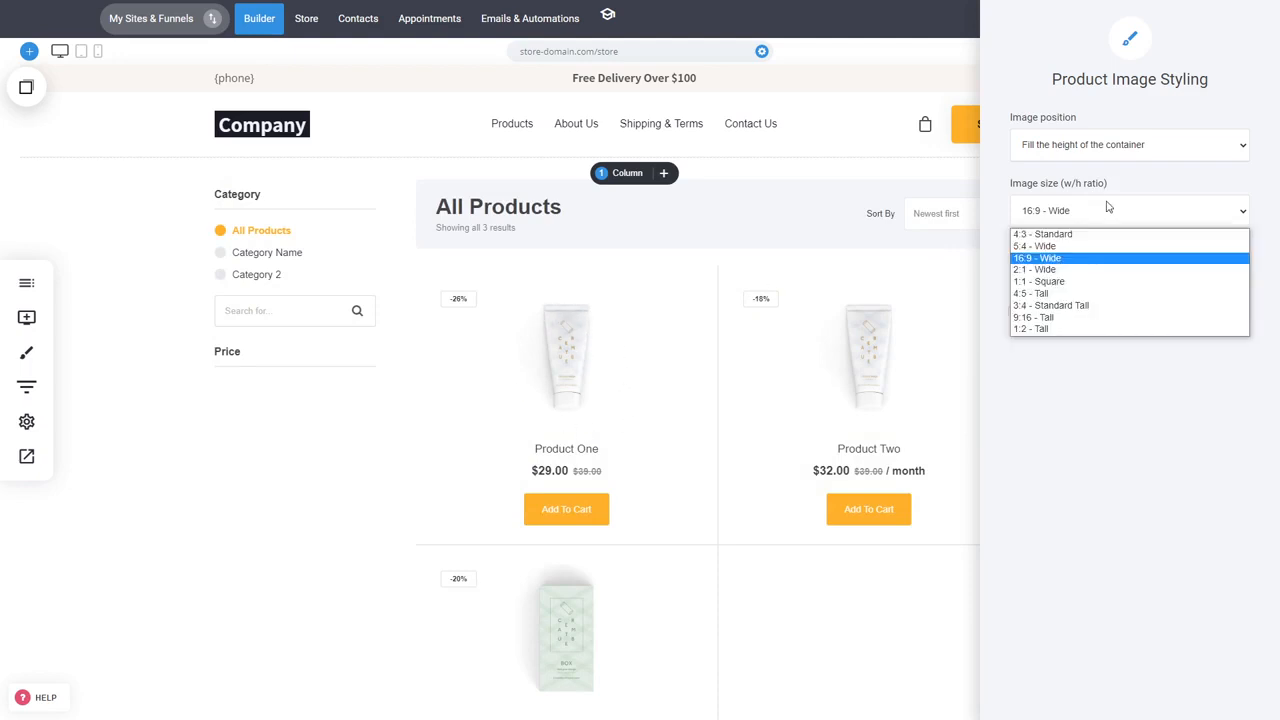
click(1045, 293)
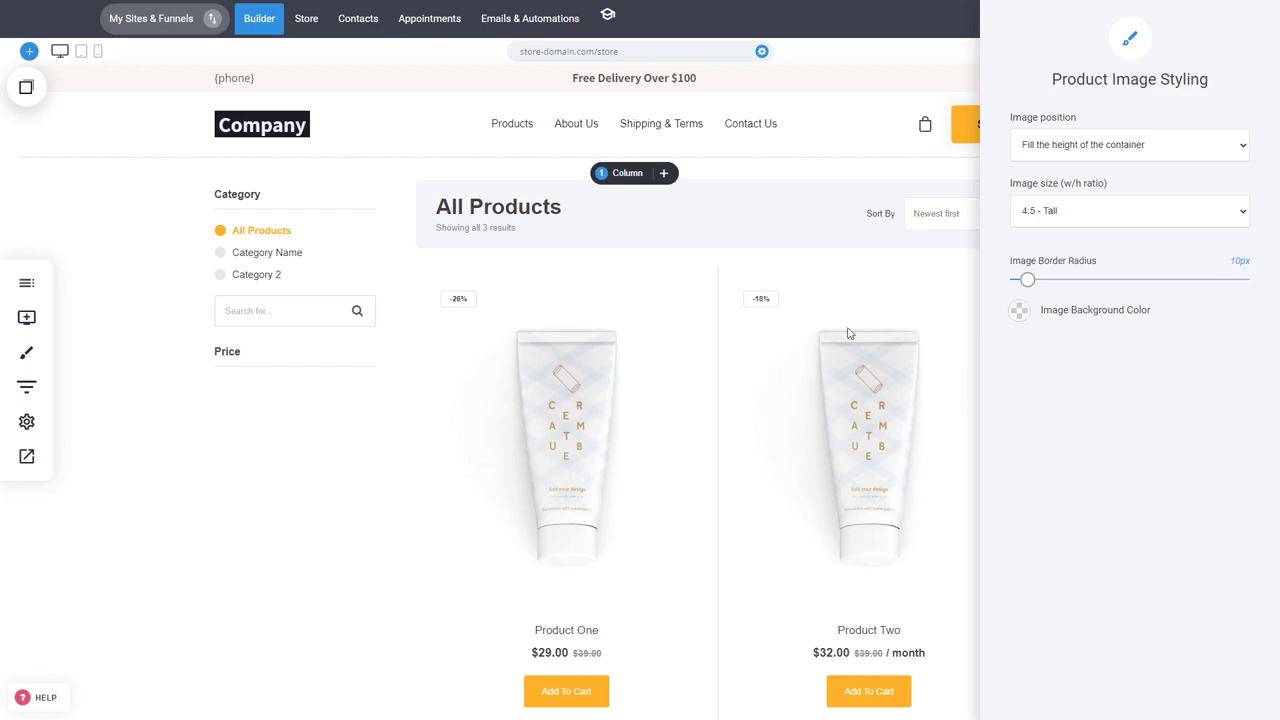
- Give the product images a light grey background colour, #EFF0F4
click(1019, 312)
click(1028, 347)
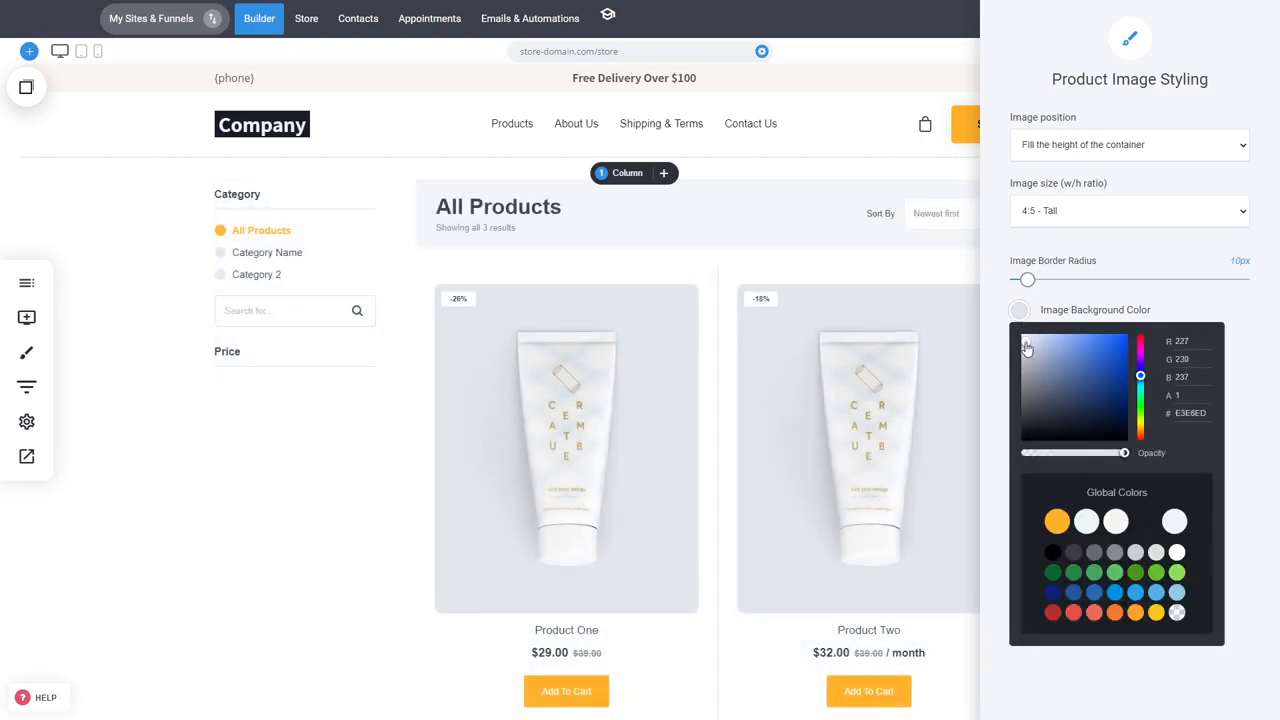
click(1024, 341)
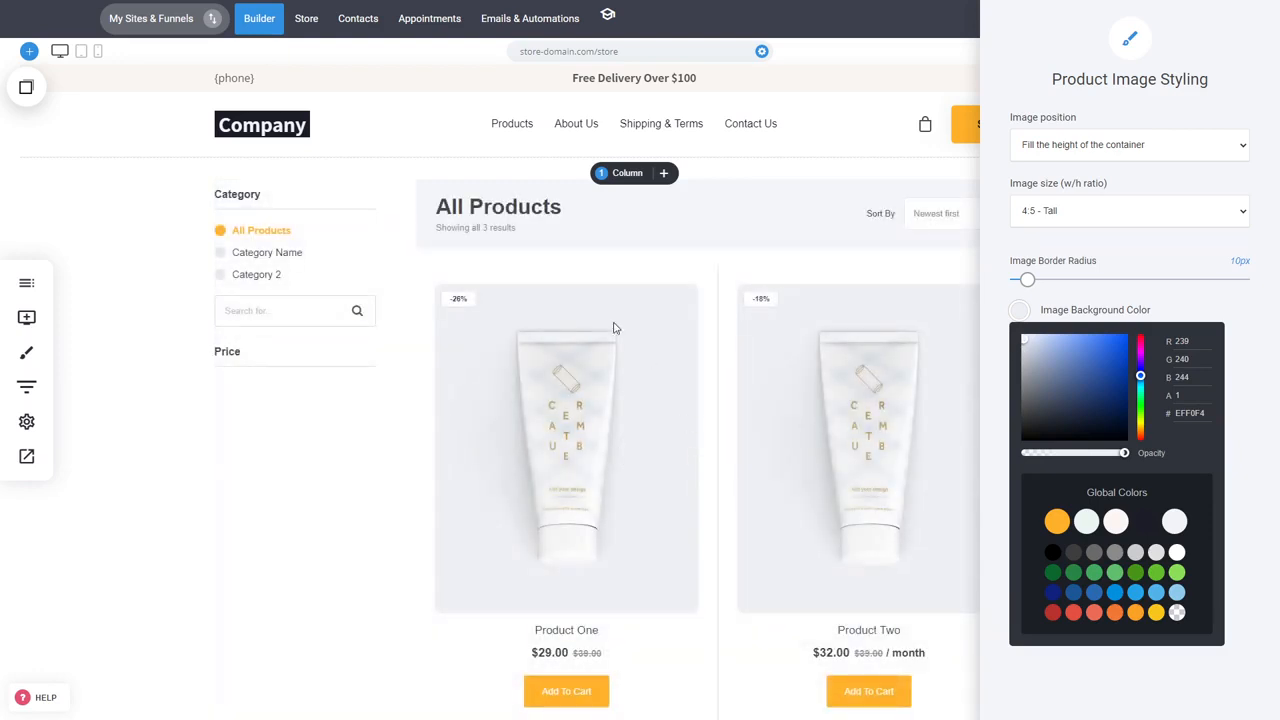
click(1250, 420)
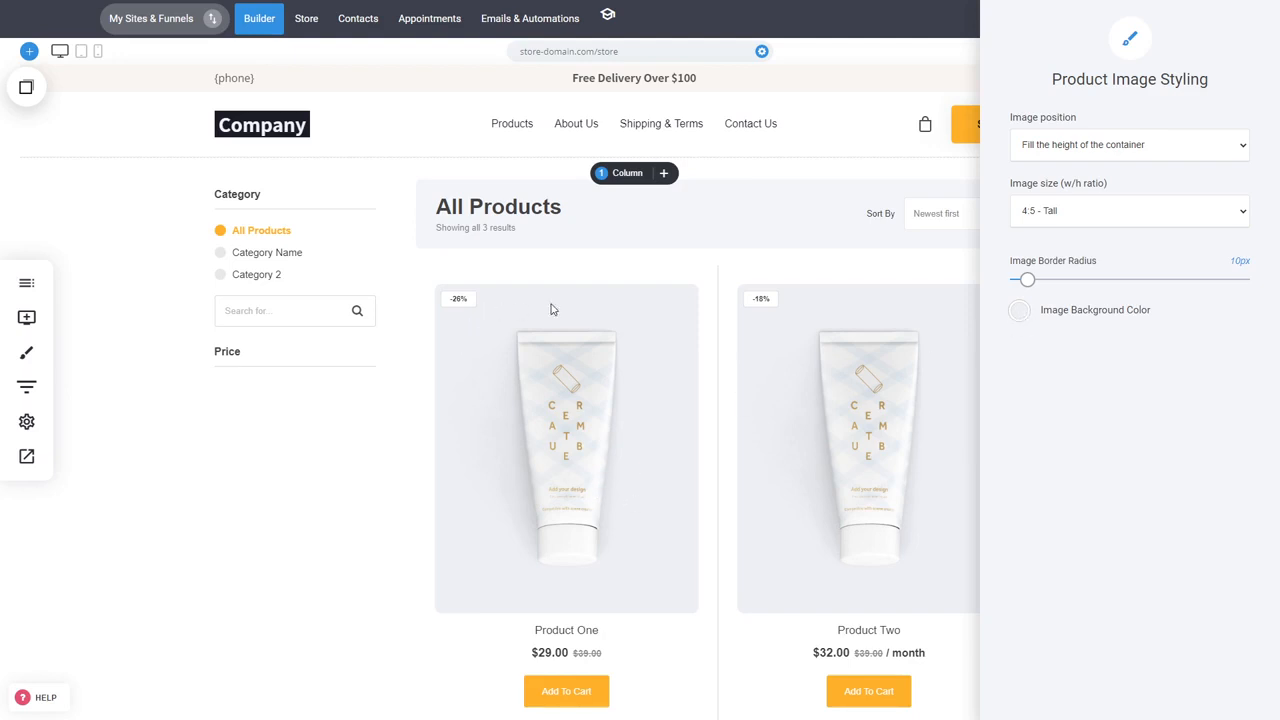
- Check the image position options without changing them, lower the image border radius slightly and leave the image styling
click(1091, 151)
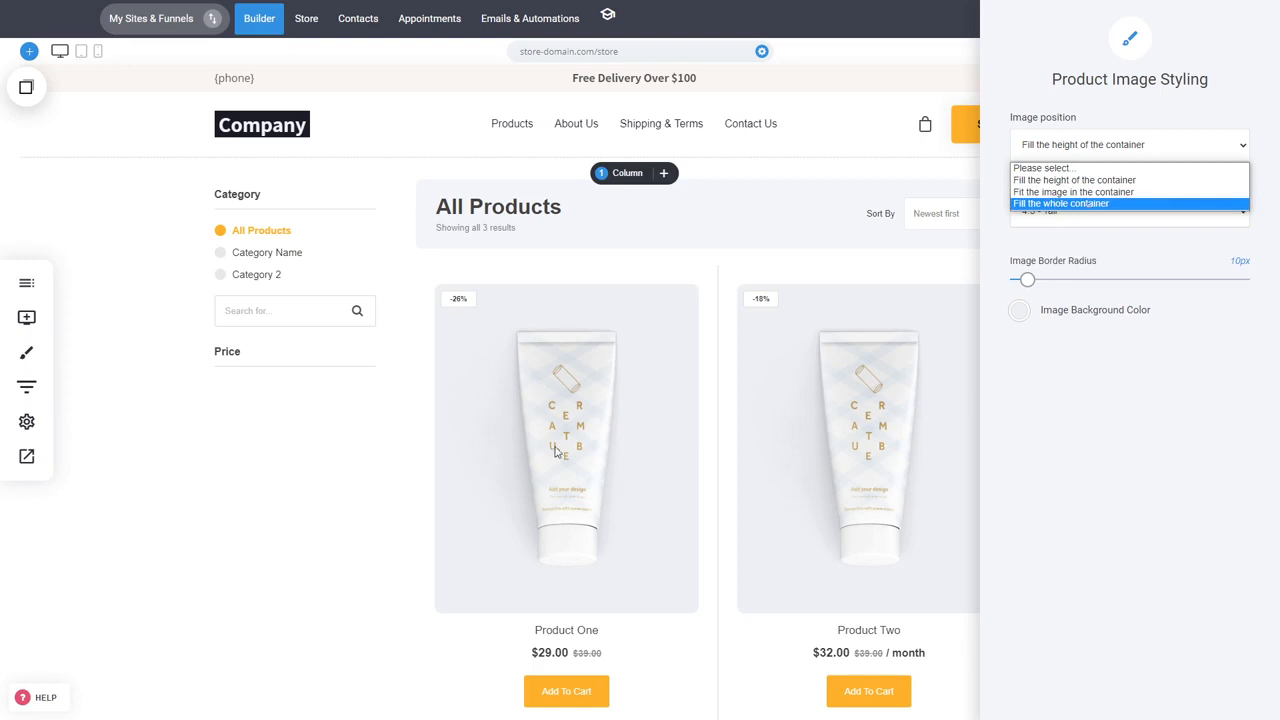
click(1155, 426)
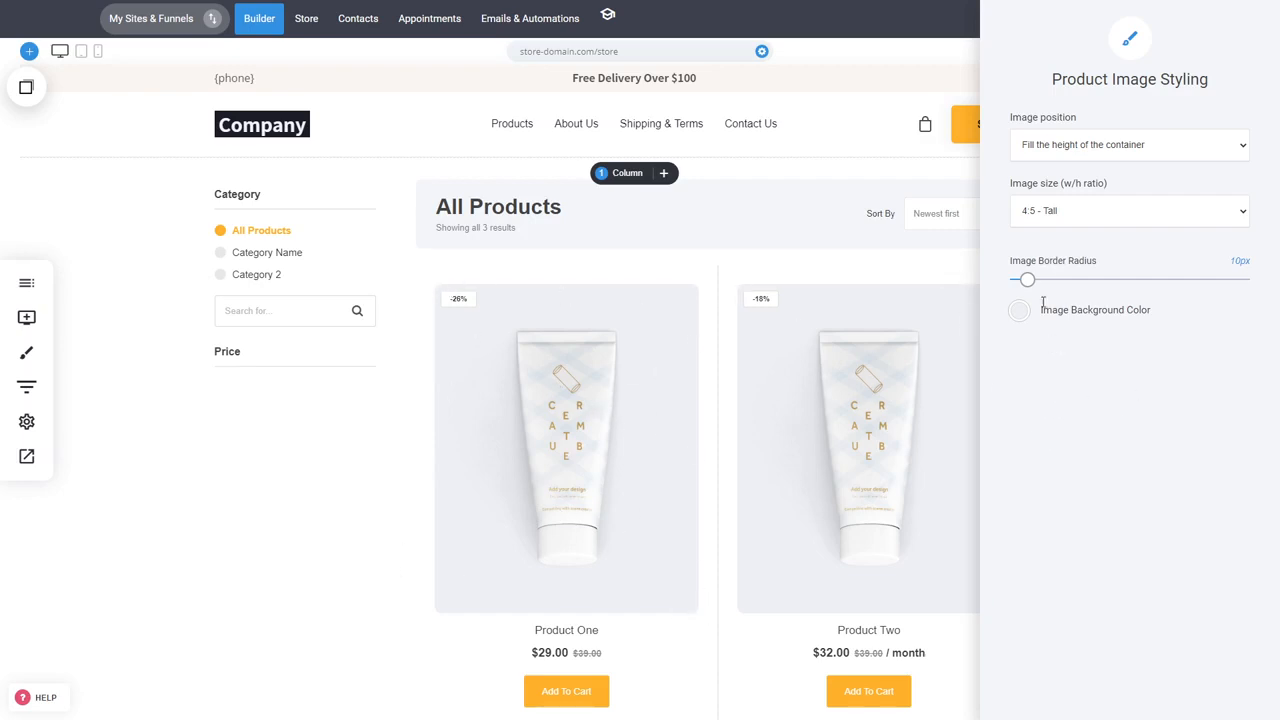
mouse_move(1027, 281)
mouse_down()
mouse_move(1050, 285)
mouse_move(1024, 283)
mouse_up()
click(655, 382)
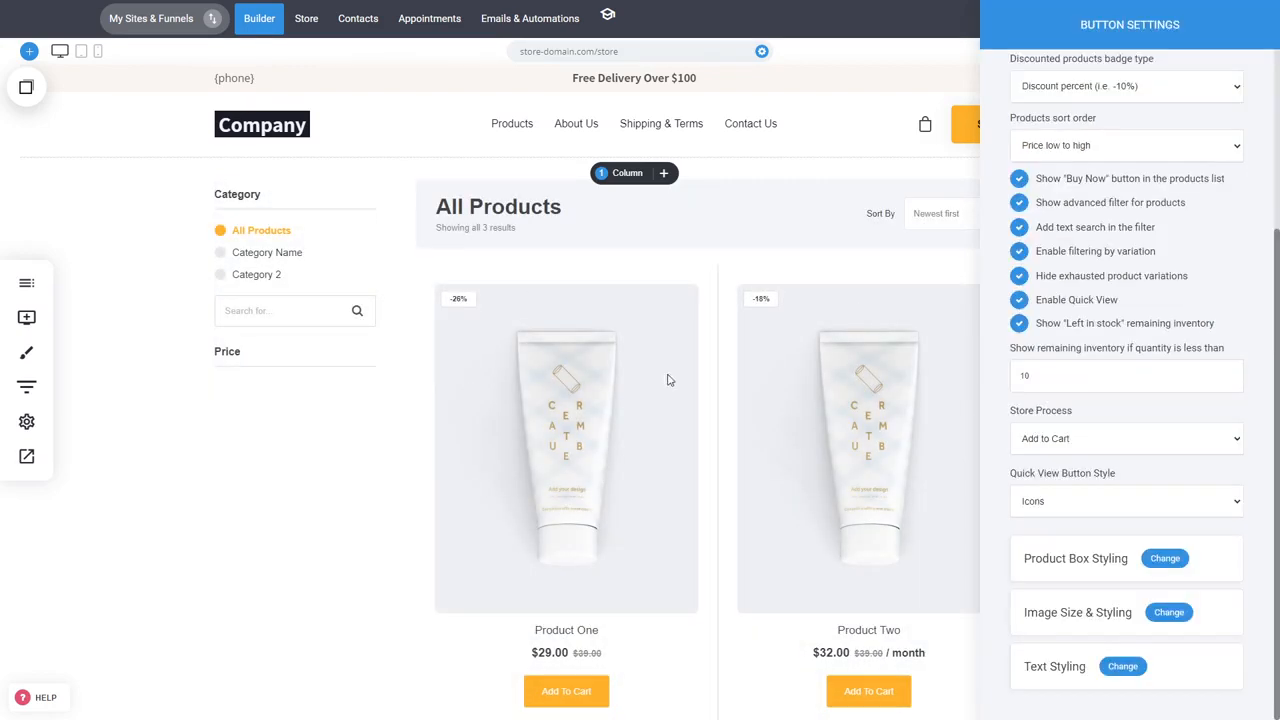
- Open the catalog's text styling and set the product title font to Courier New at 31px
click(1131, 669)
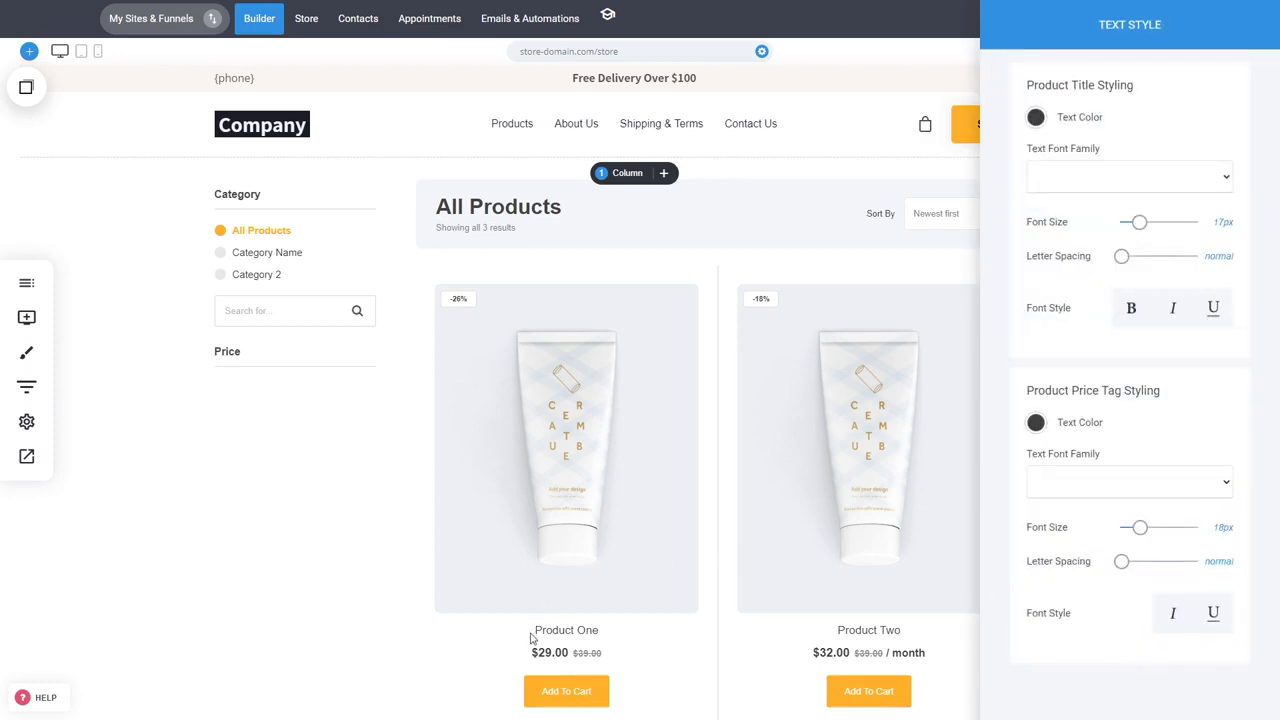
click(1172, 186)
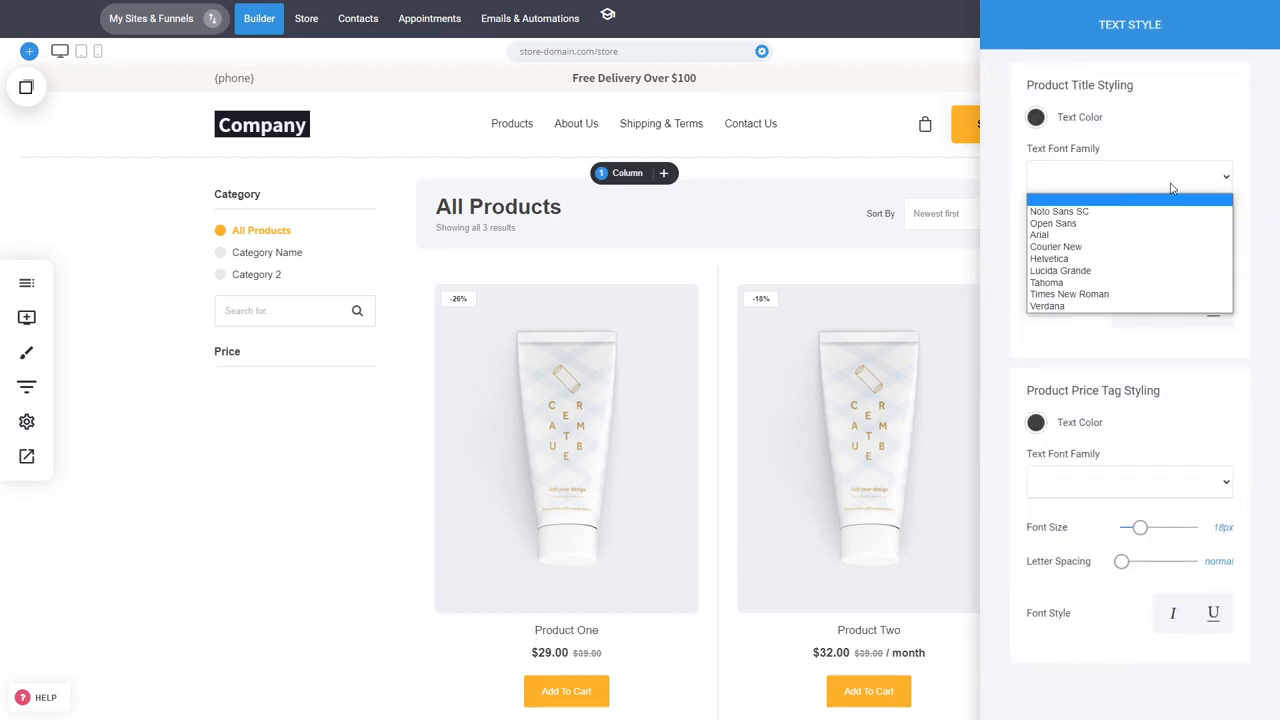
click(1100, 246)
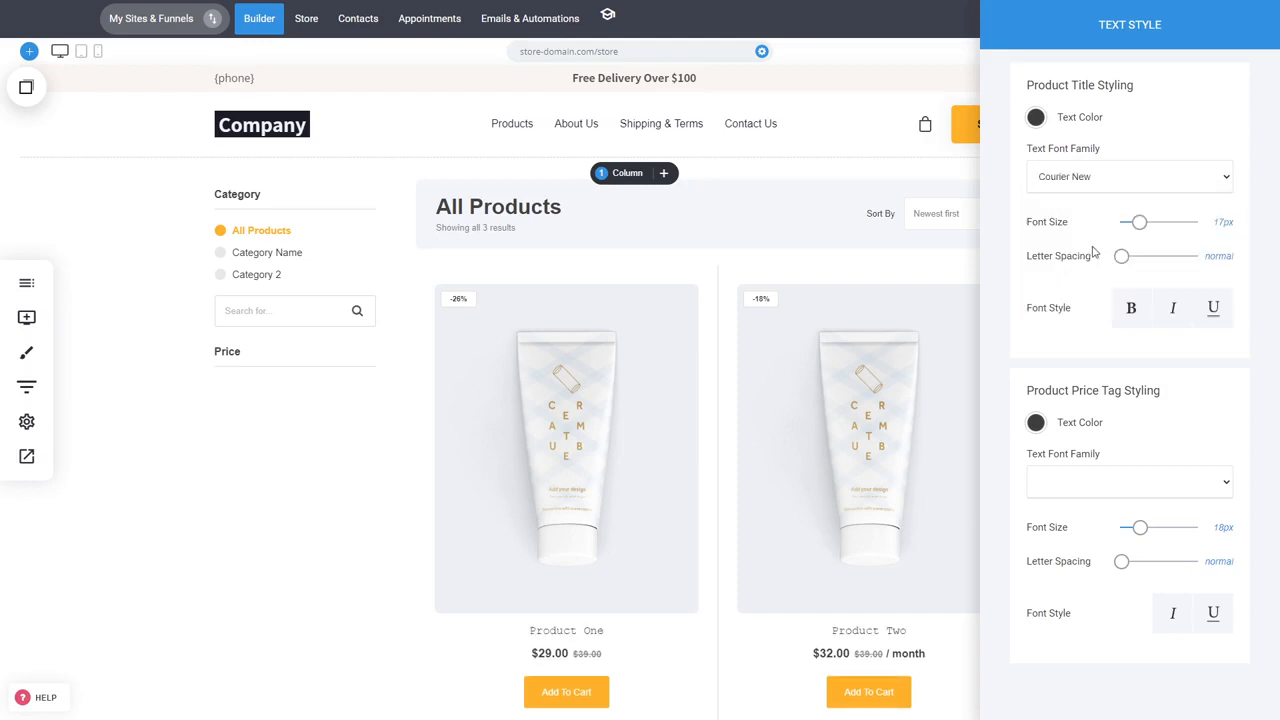
drag(1139, 222, 1154, 222)
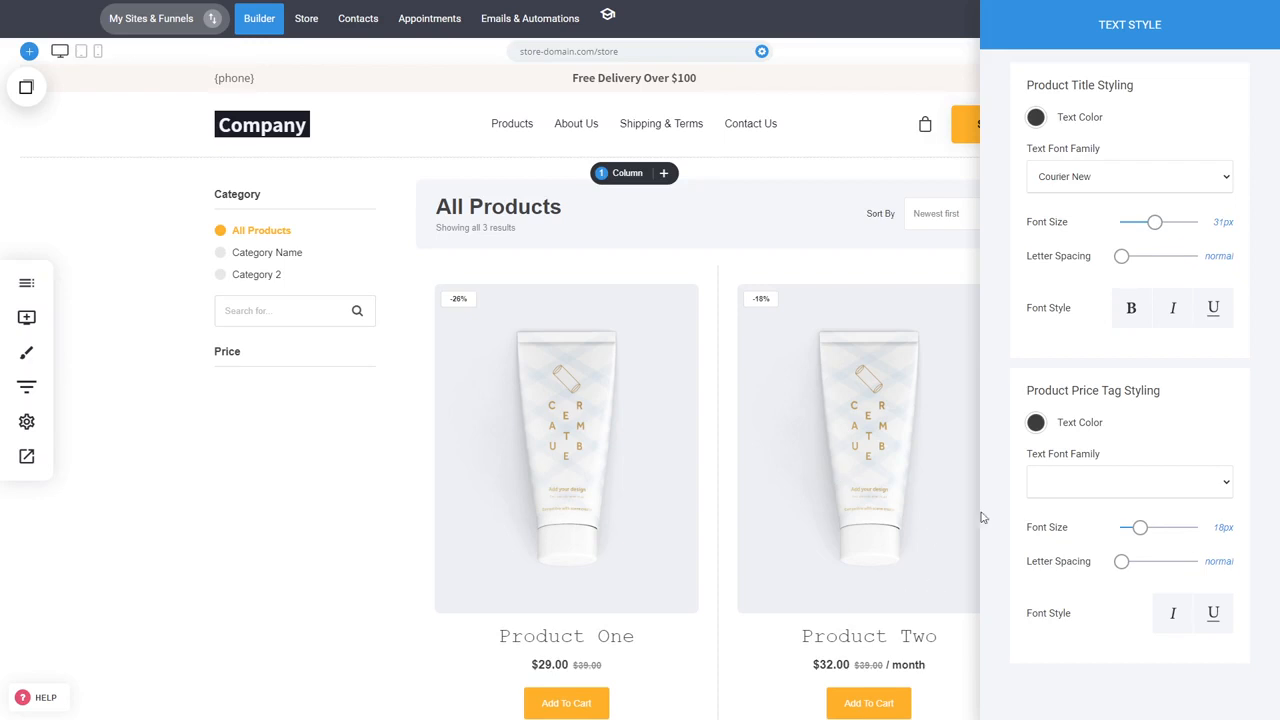
- Set the product price tag font to Arial at 25px, keep it non-italic and close the catalog settings
click(1092, 484)
click(1062, 541)
drag(1139, 527, 1149, 530)
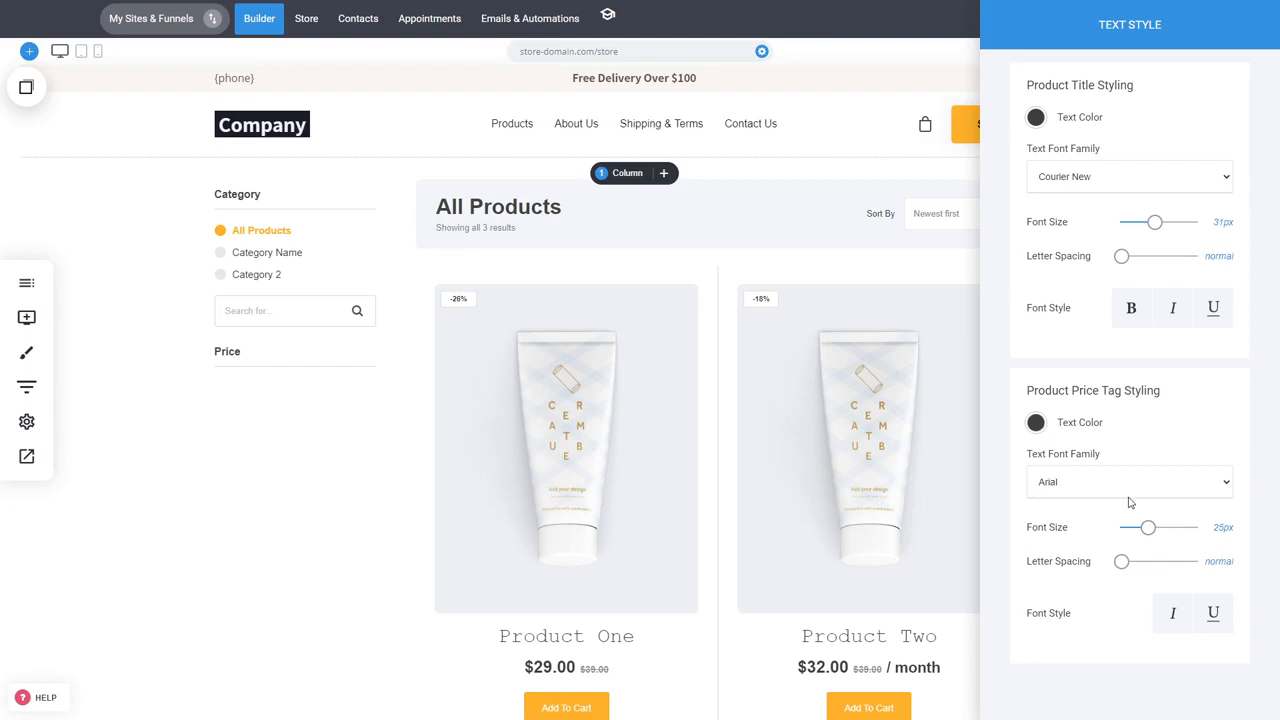
click(1164, 621)
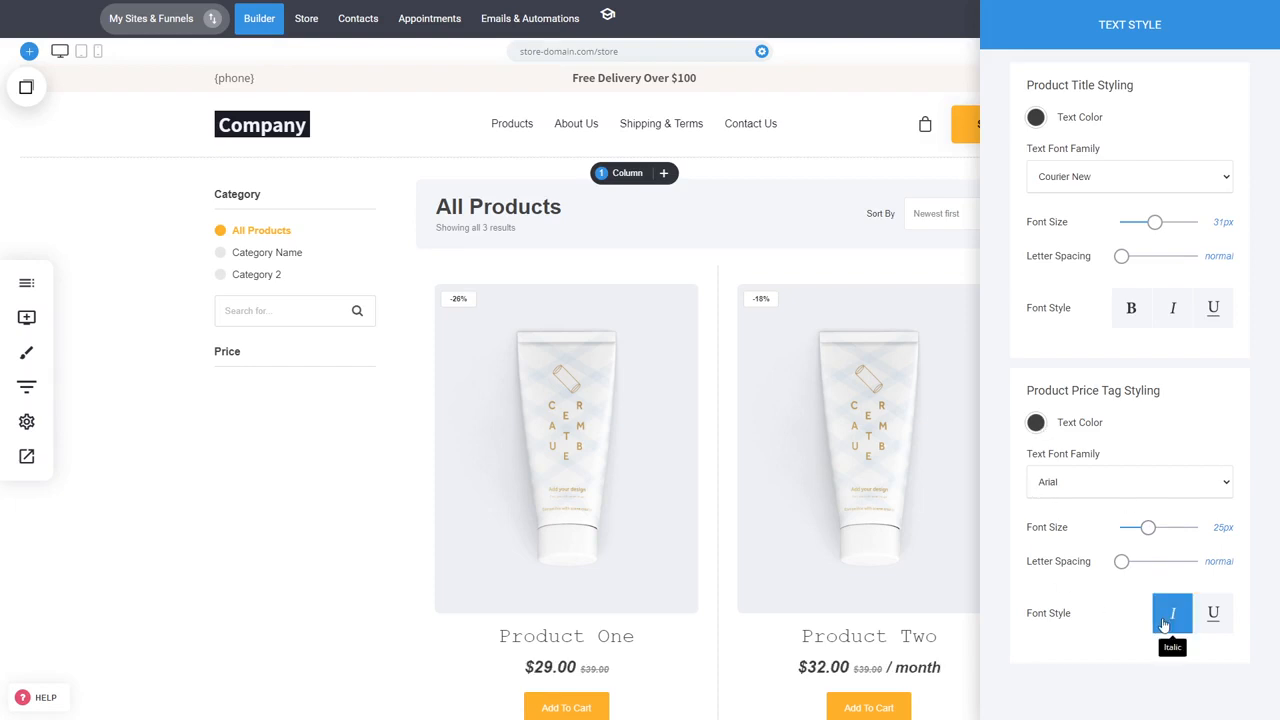
click(1164, 622)
click(838, 509)
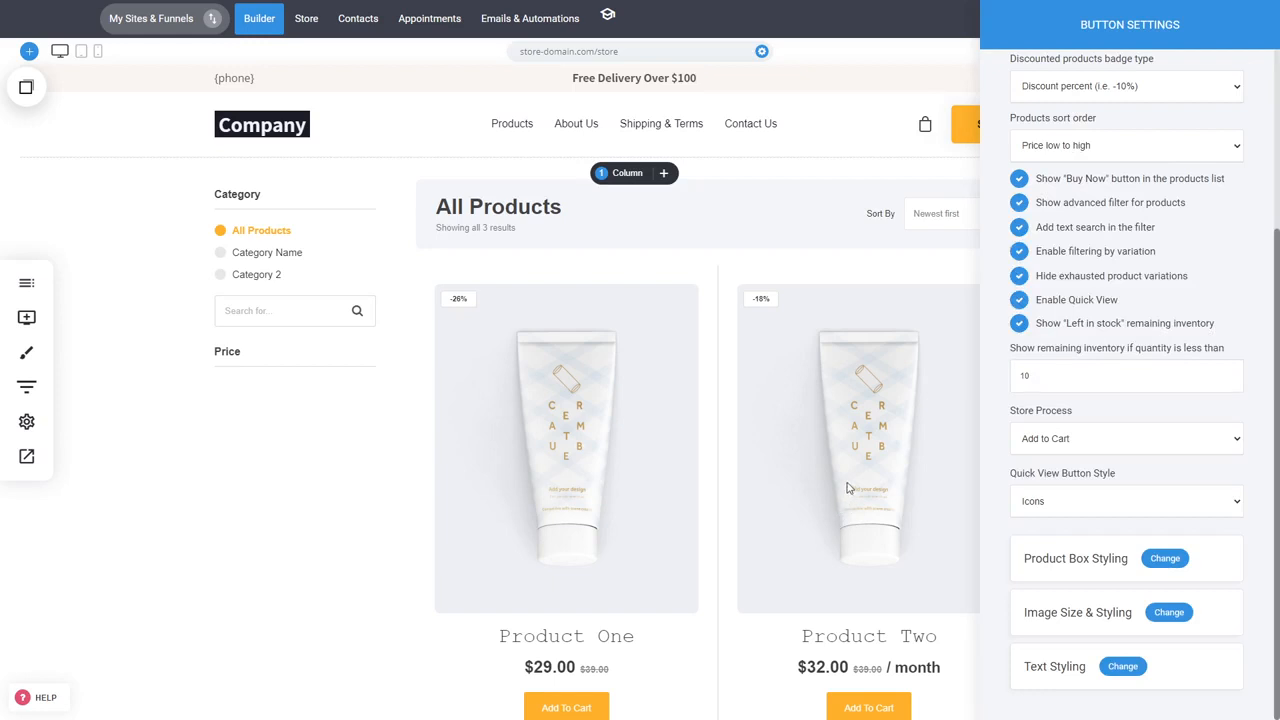
click(852, 472)
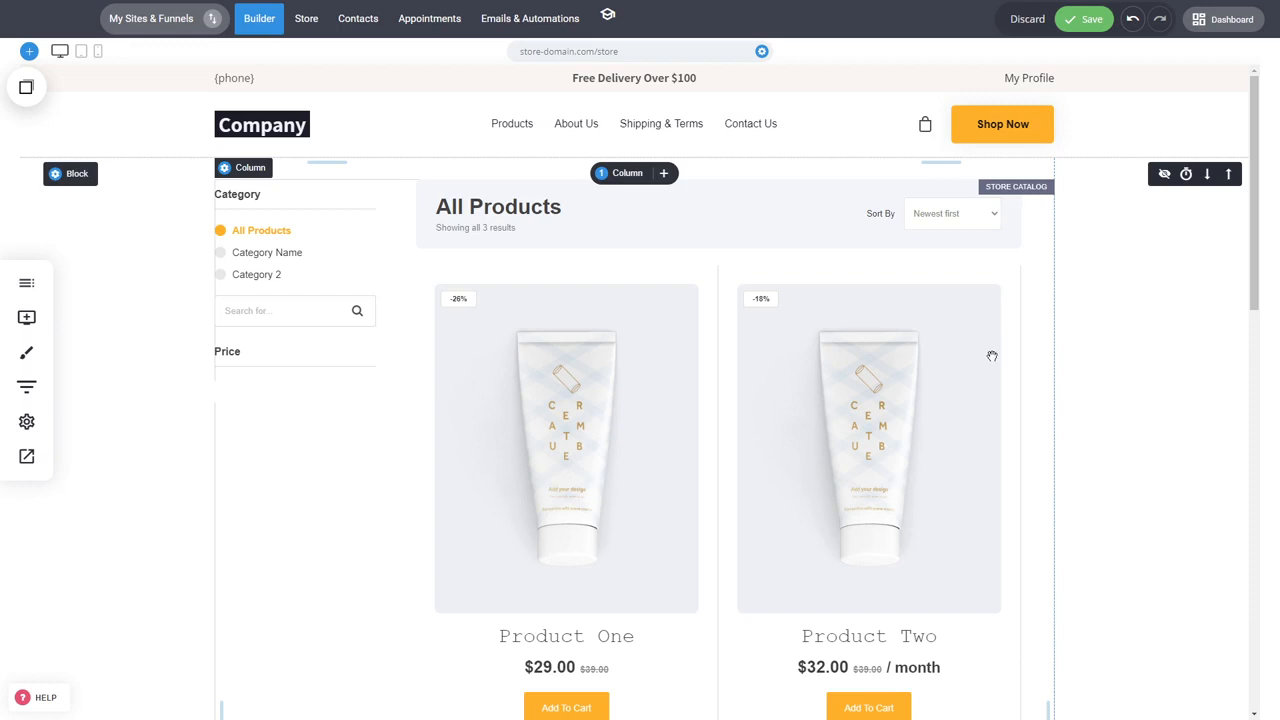
- Save the store page, preview it and return to the editor
click(1100, 22)
click(26, 456)
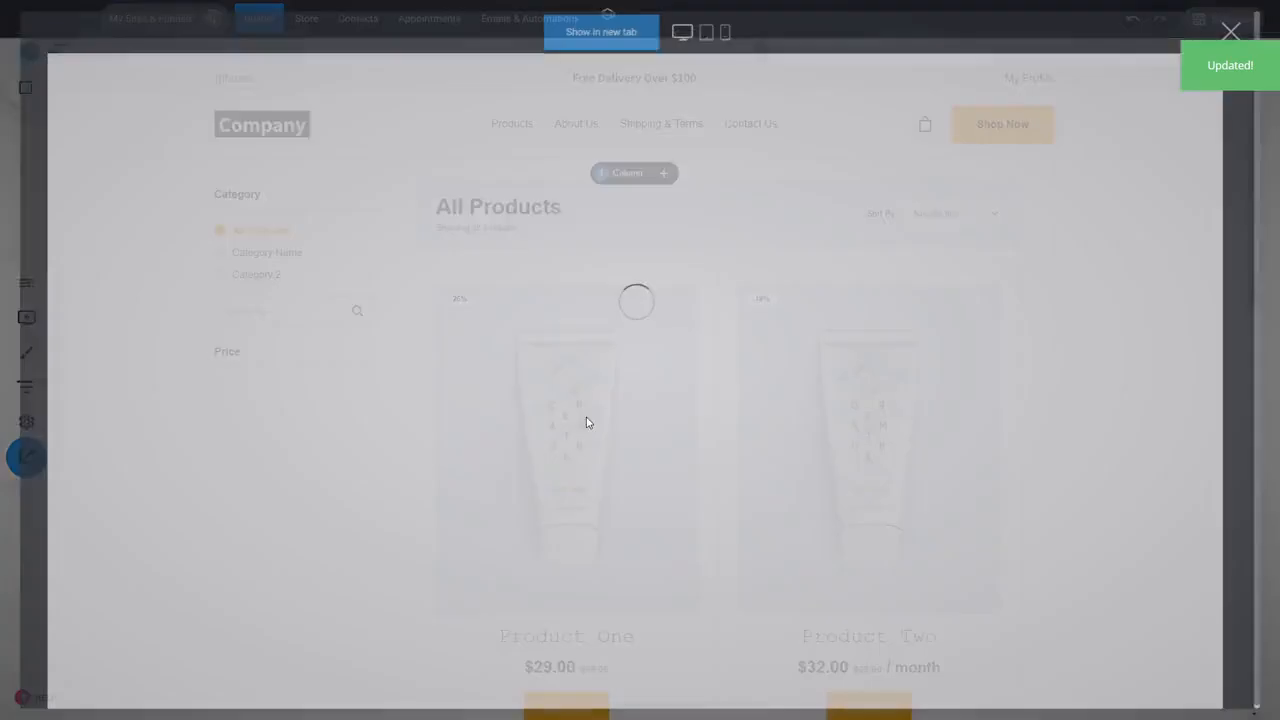
click(1250, 22)
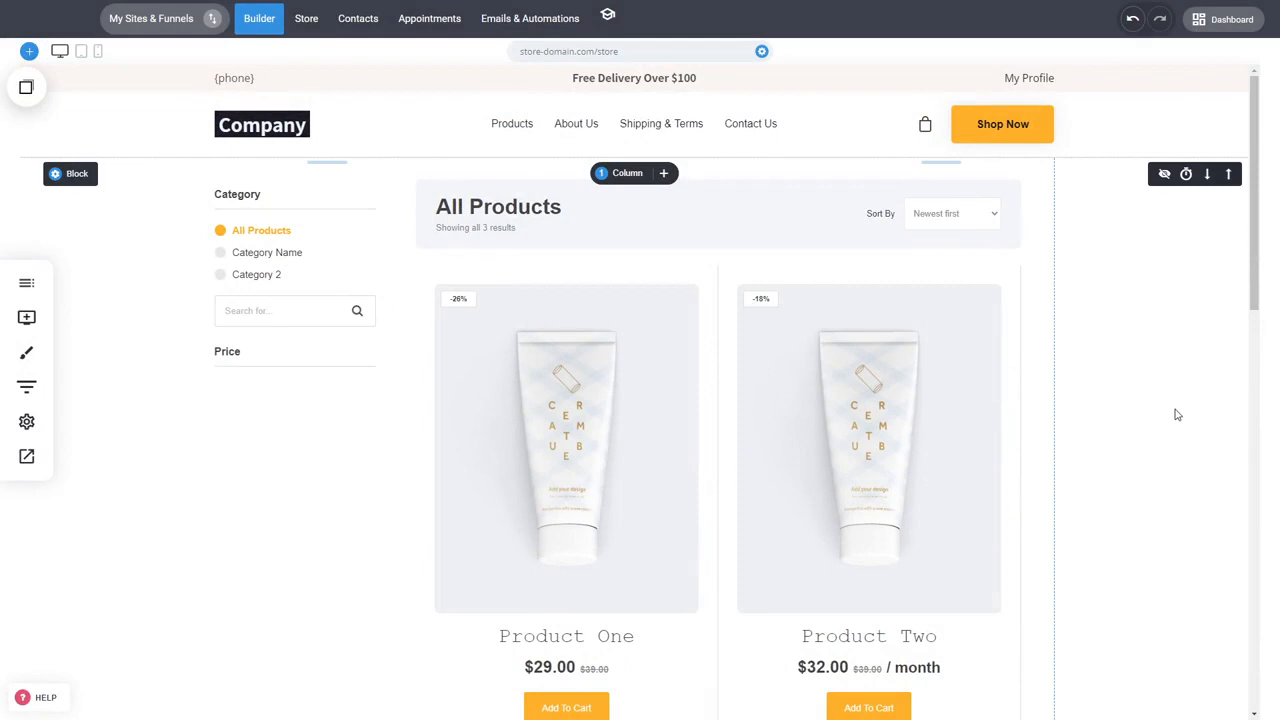